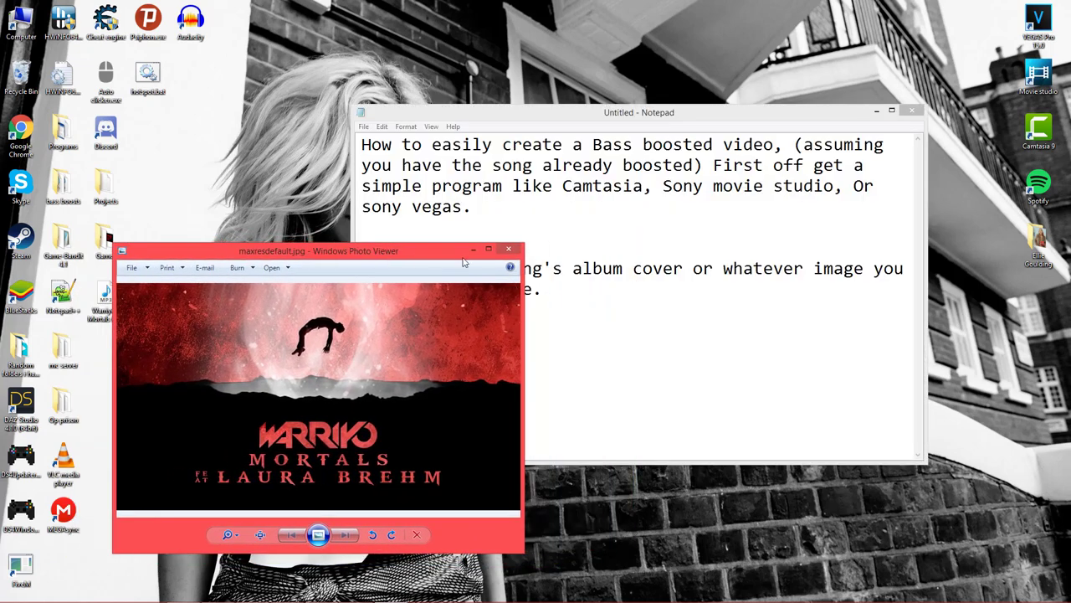
- Close the image viewer and add the Notepad line "Next open your program (i like movie studio because its simple and easy)"
click(510, 252)
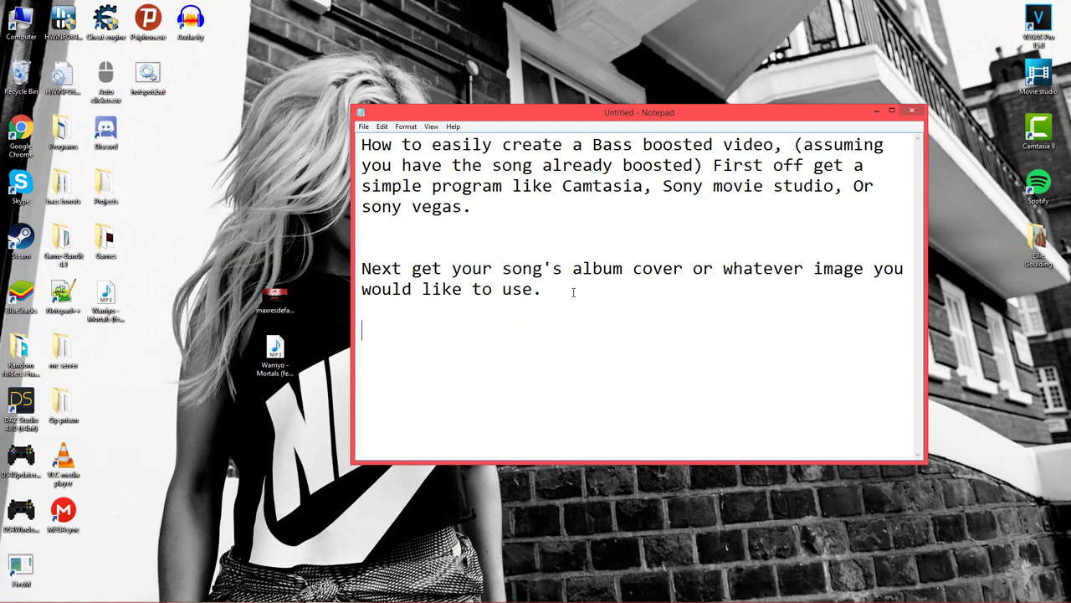
text(ext open yo)
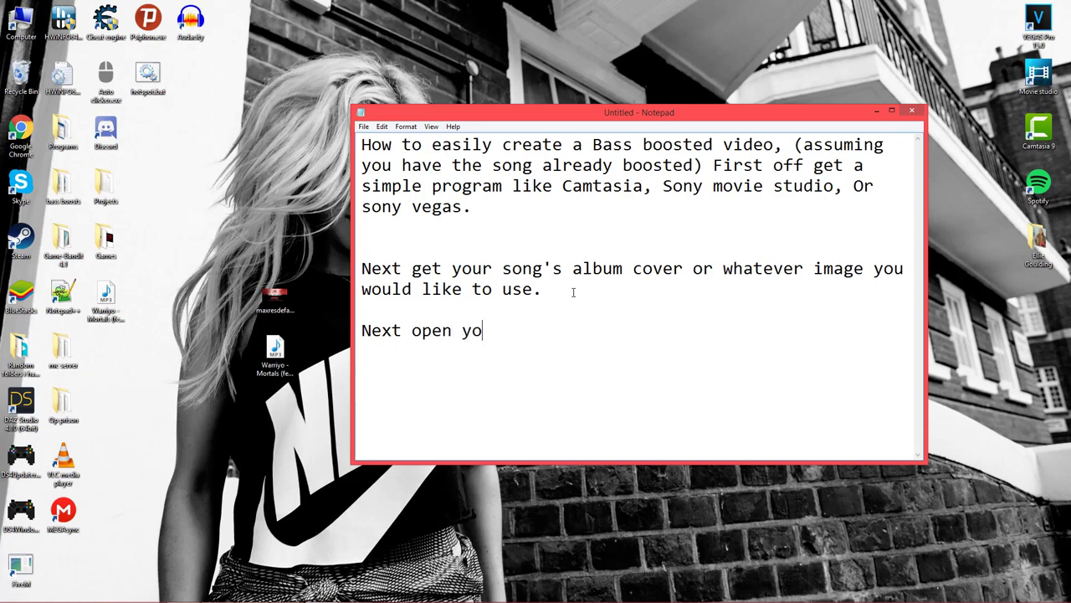
text(ur program)
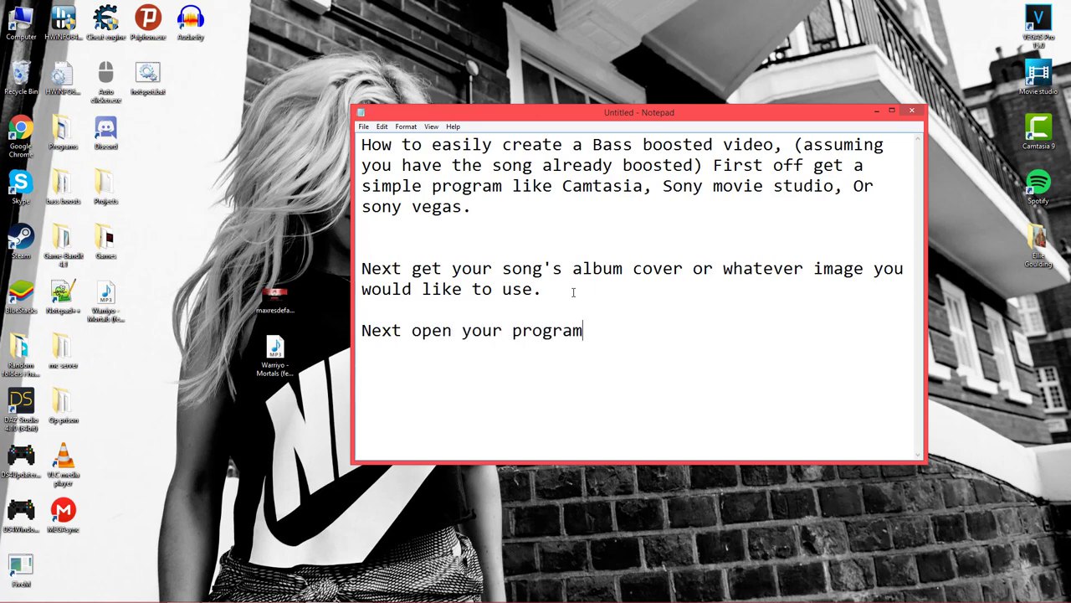
click(1036, 75)
click(710, 368)
text((i like movie studio)
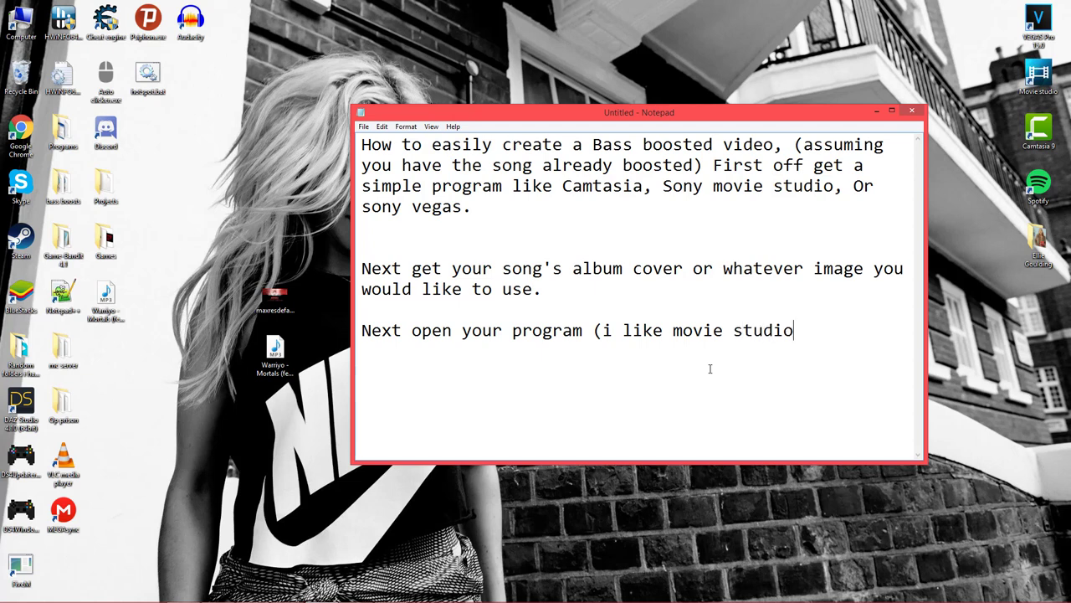
text( because it)
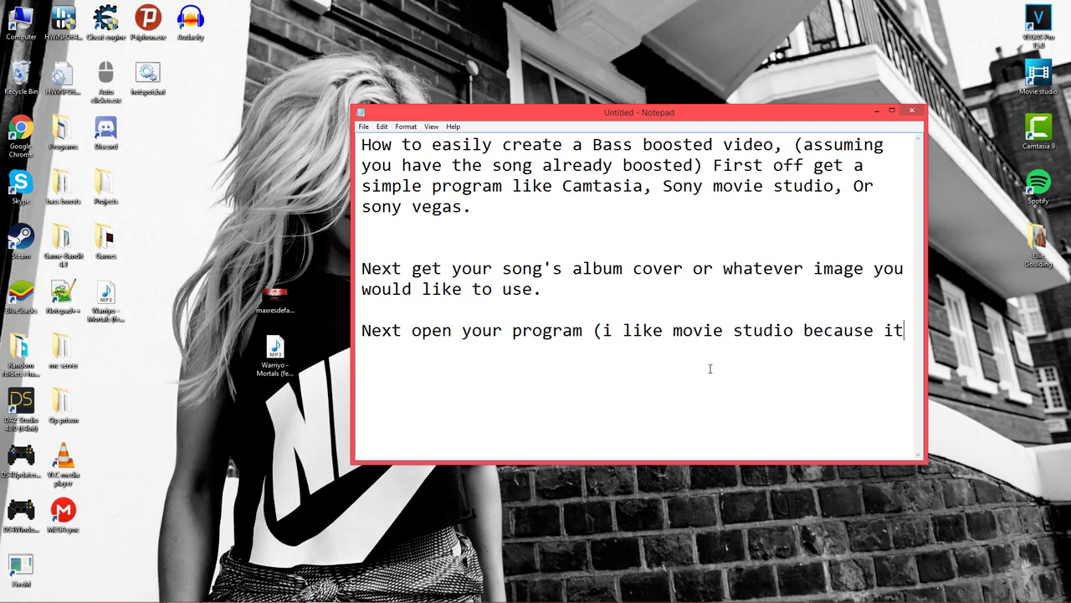
text(s simple and easy)
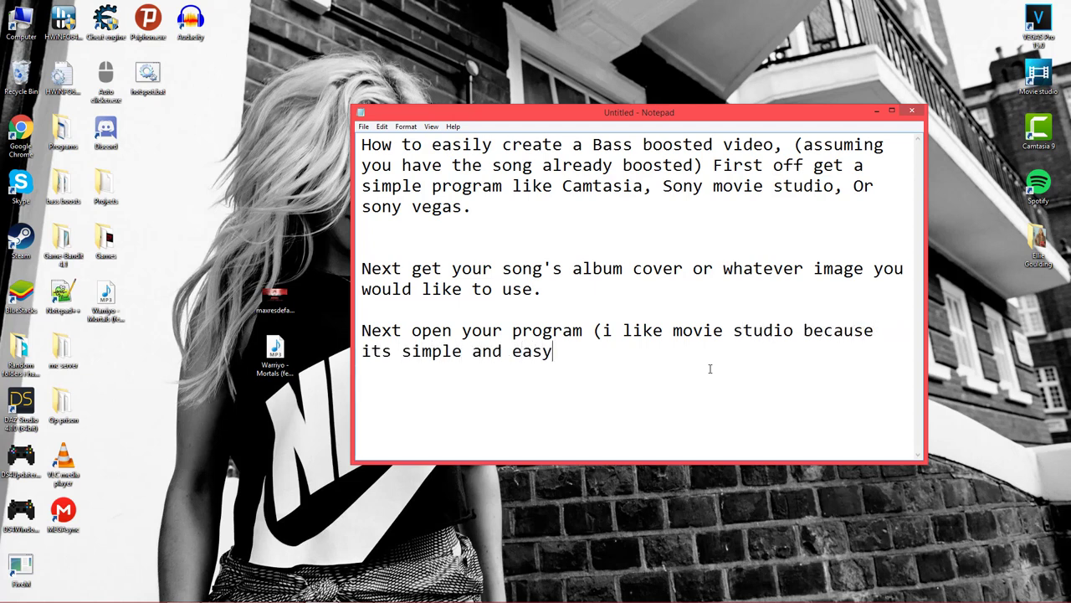
text())
drag(745, 117, 712, 101)
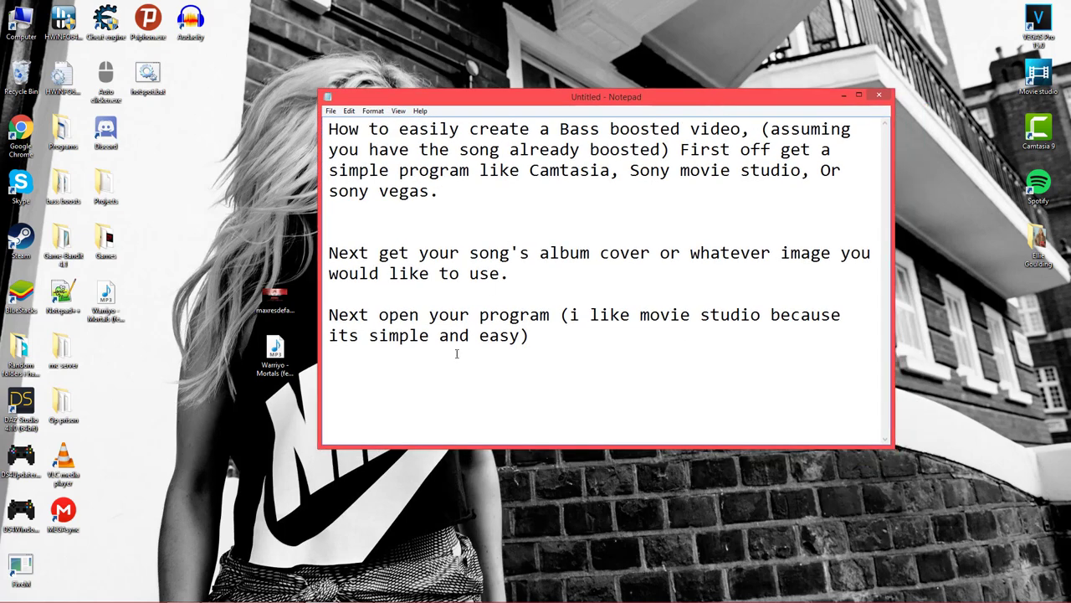
- Switch to Movie Studio Platinum, dismiss the HitFilm plugin error and Welcome window, and move the program window clear of the desktop files
click(216, 559)
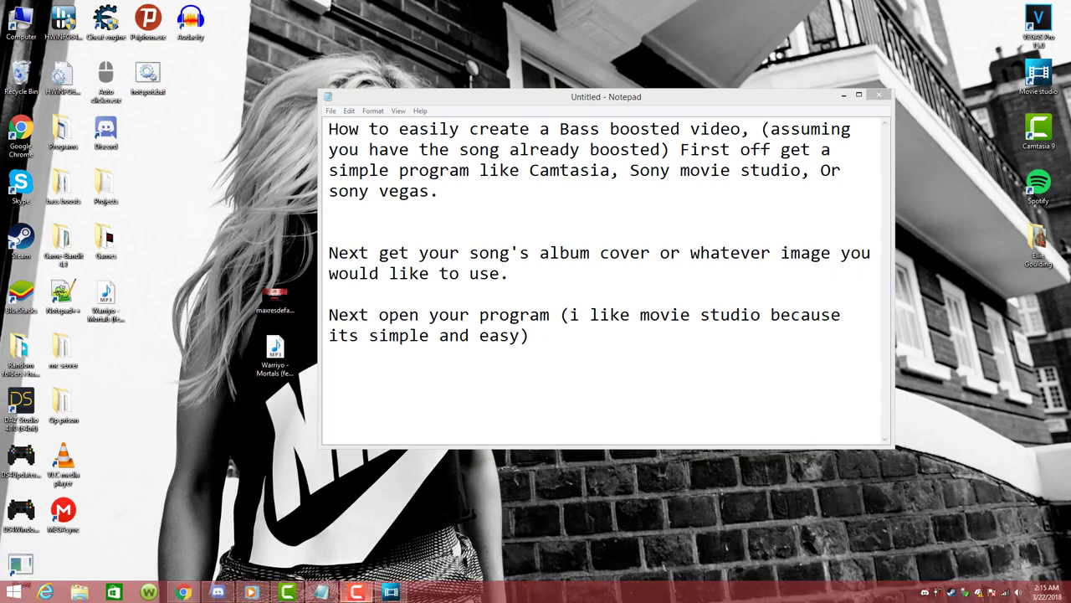
click(398, 593)
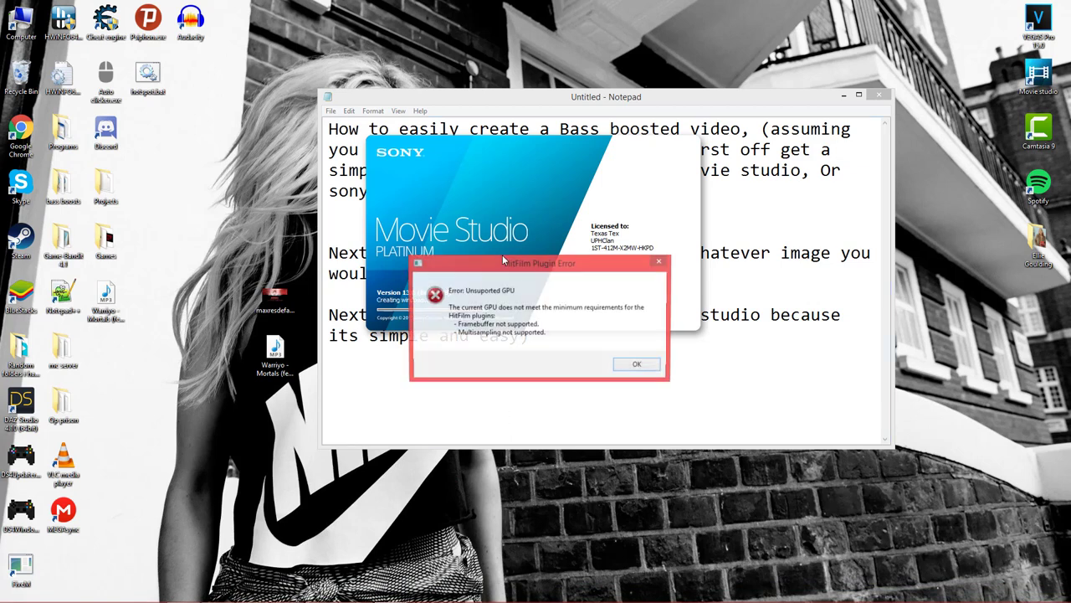
click(637, 366)
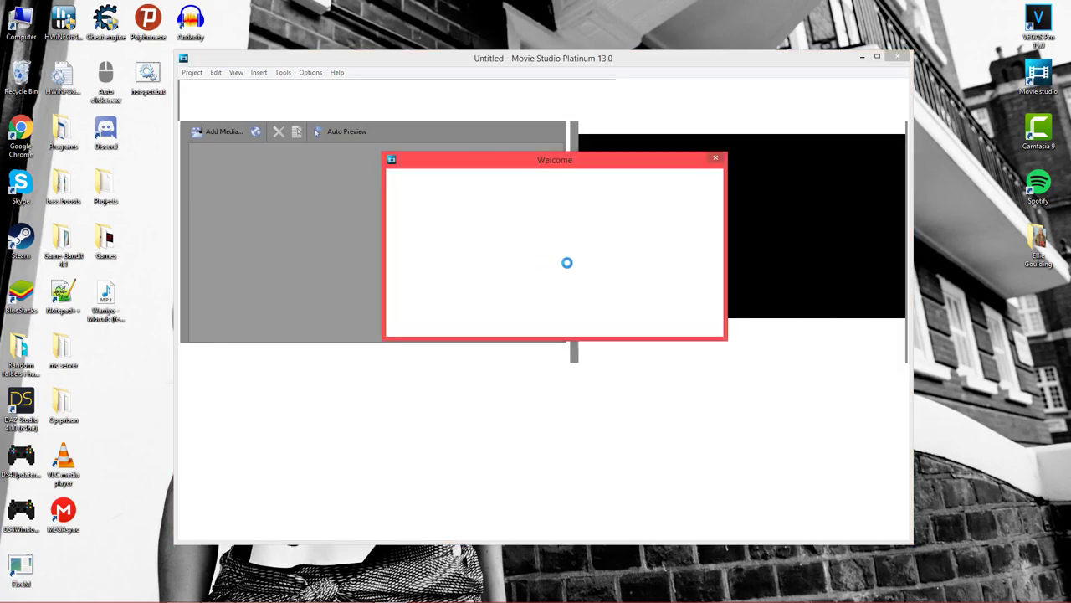
click(715, 158)
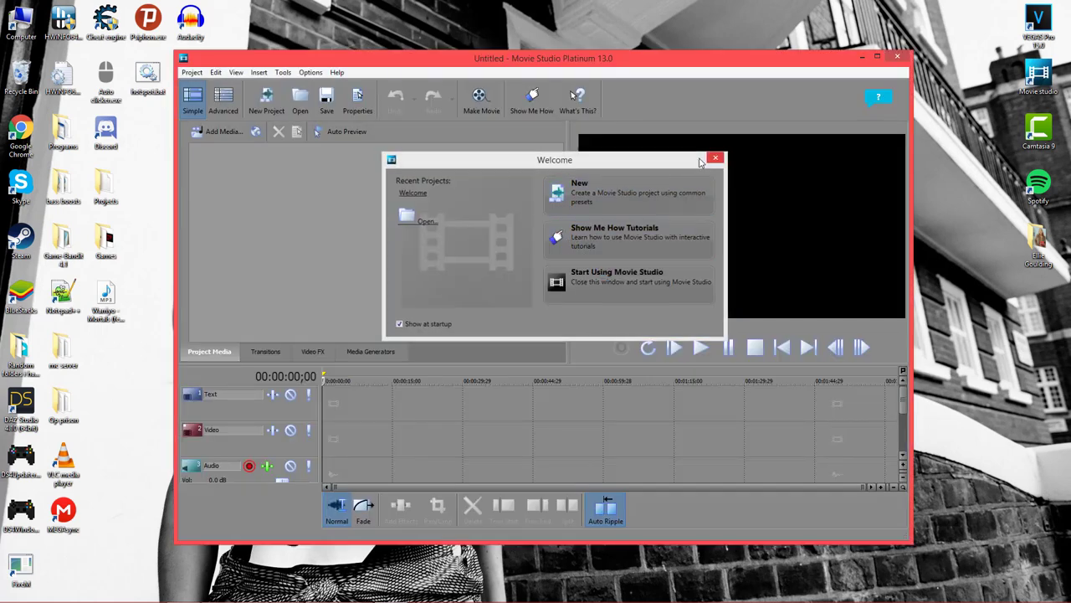
drag(454, 63, 753, 73)
- Return to Notepad and add the line "Drag and drop the mp3/audio file and image into the window"
click(425, 381)
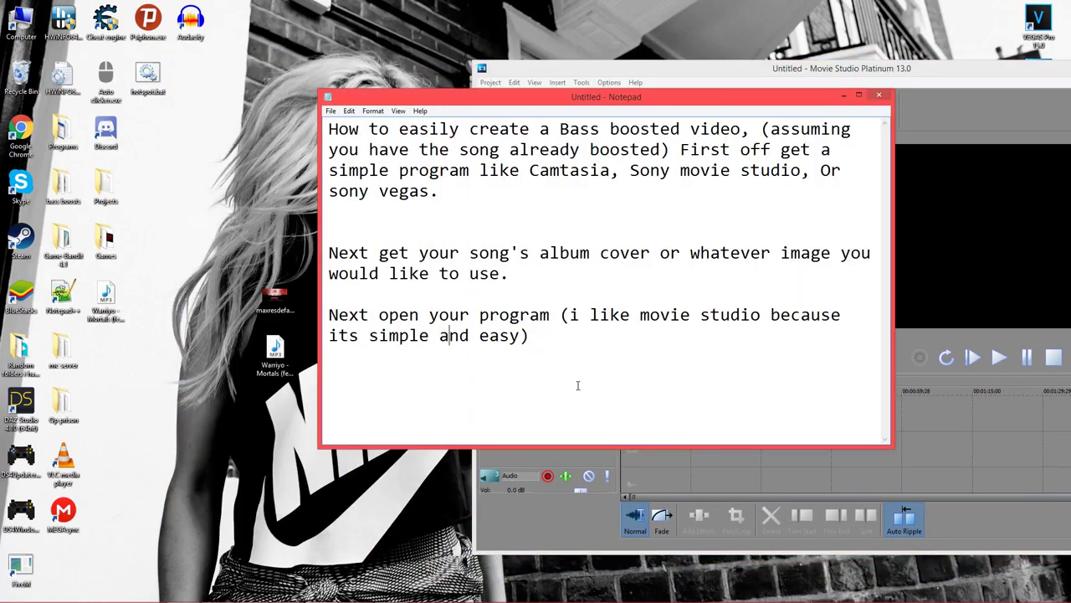
text(Drag and drop the )
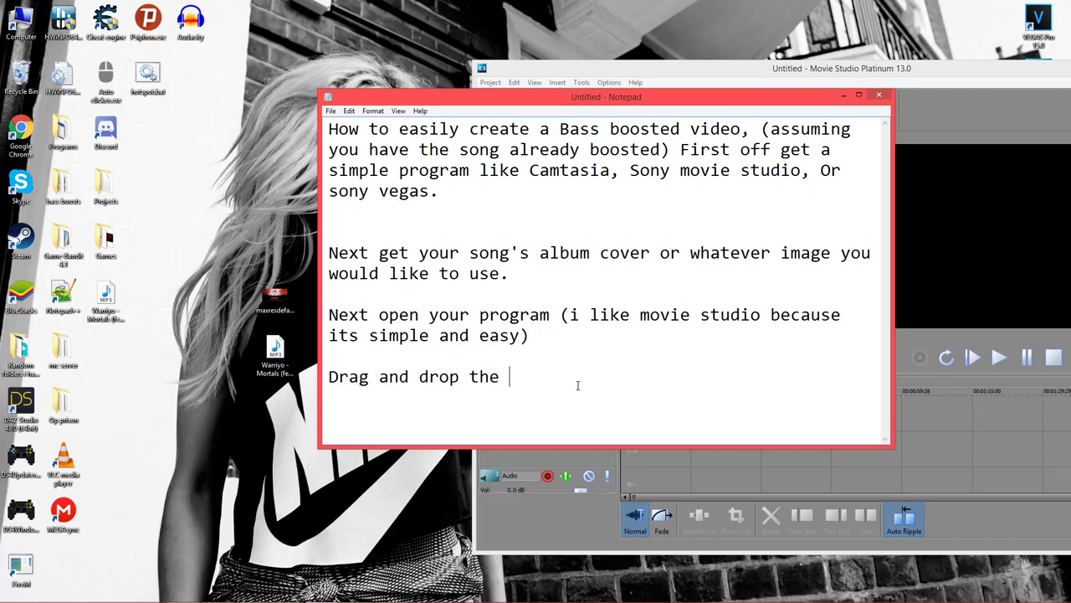
text(mp3/audio file and imag)
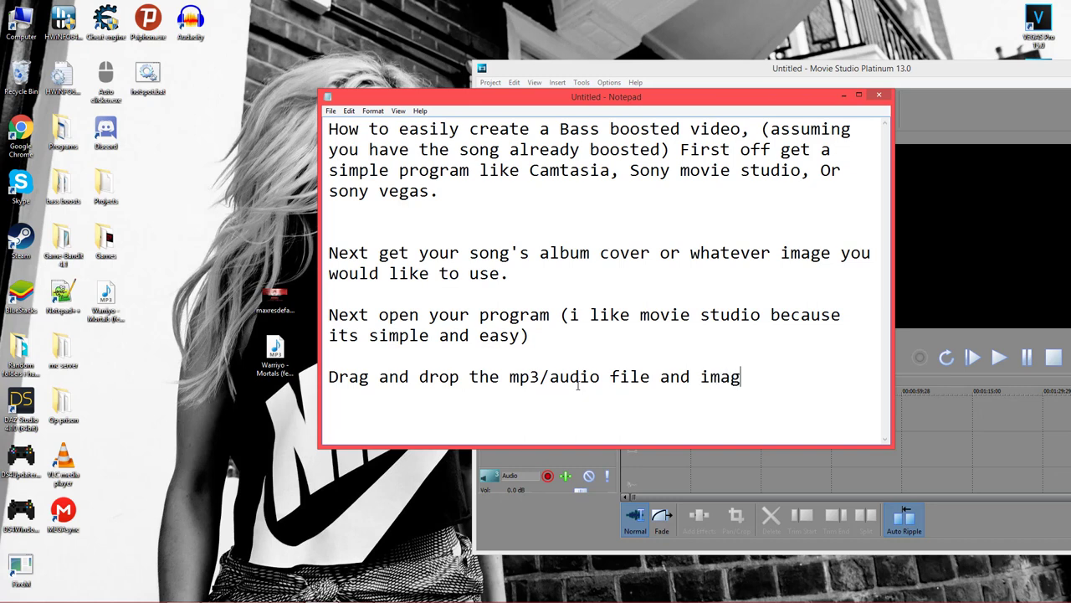
text(e into the window)
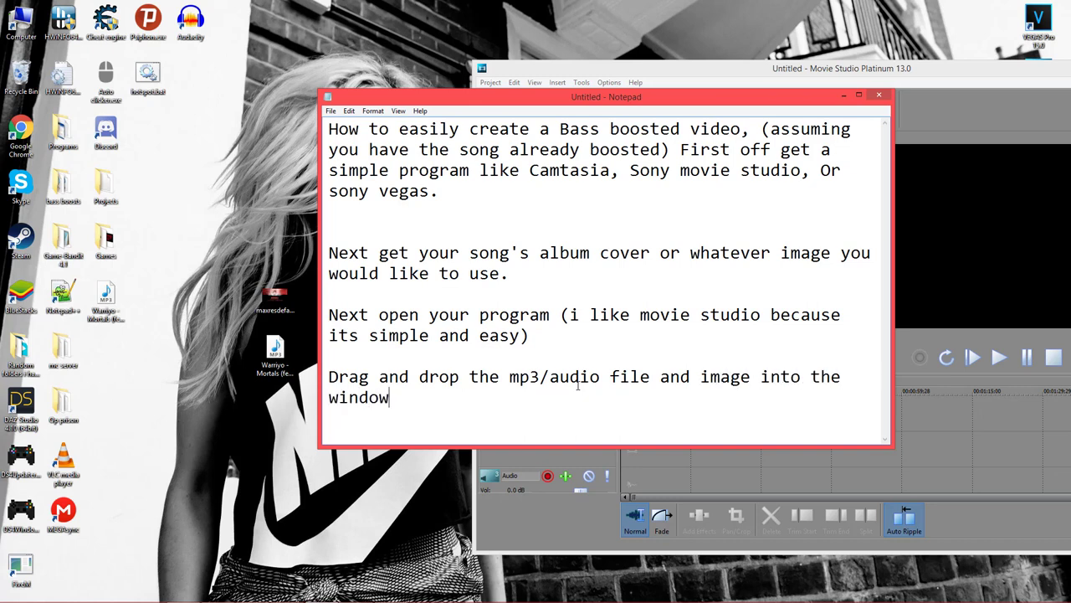
- Import maxresdefault.jpg and the Warriyo - Mortals MP3 from the desktop into the Movie Studio project media
drag(674, 104, 501, 569)
drag(274, 349, 526, 245)
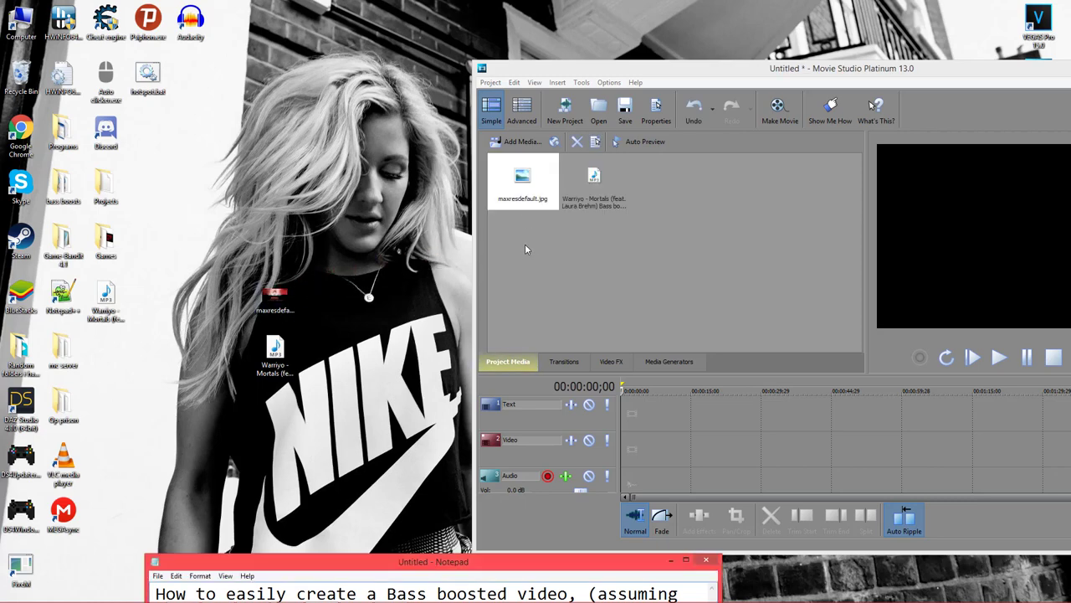
- Replace all the Notepad text with "Now drag and drop them into the box below"
drag(416, 572, 327, 113)
key(ctrl+a)
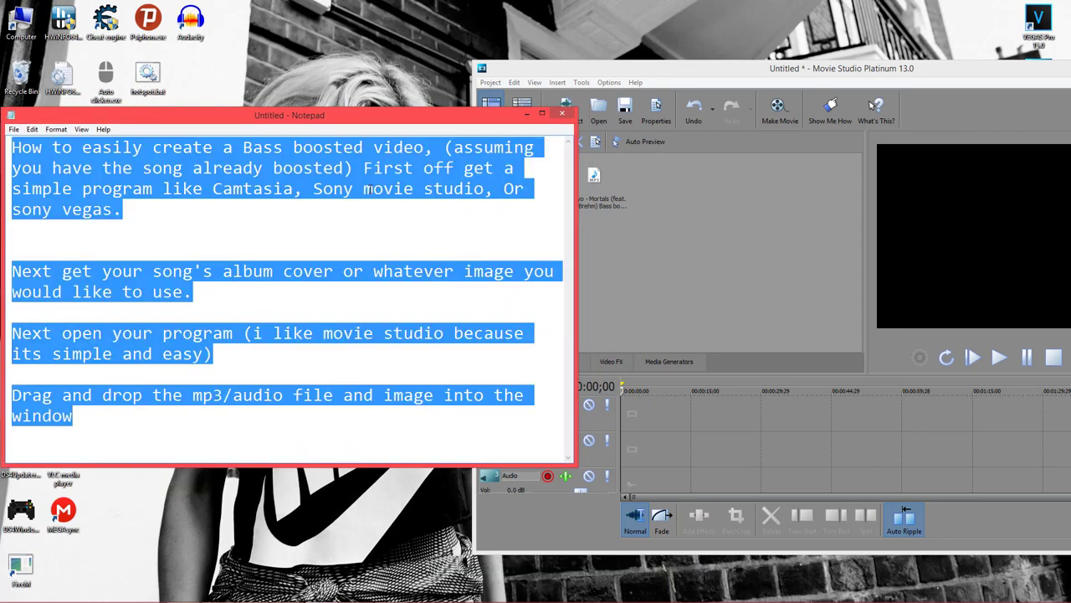
key(BackSpace)
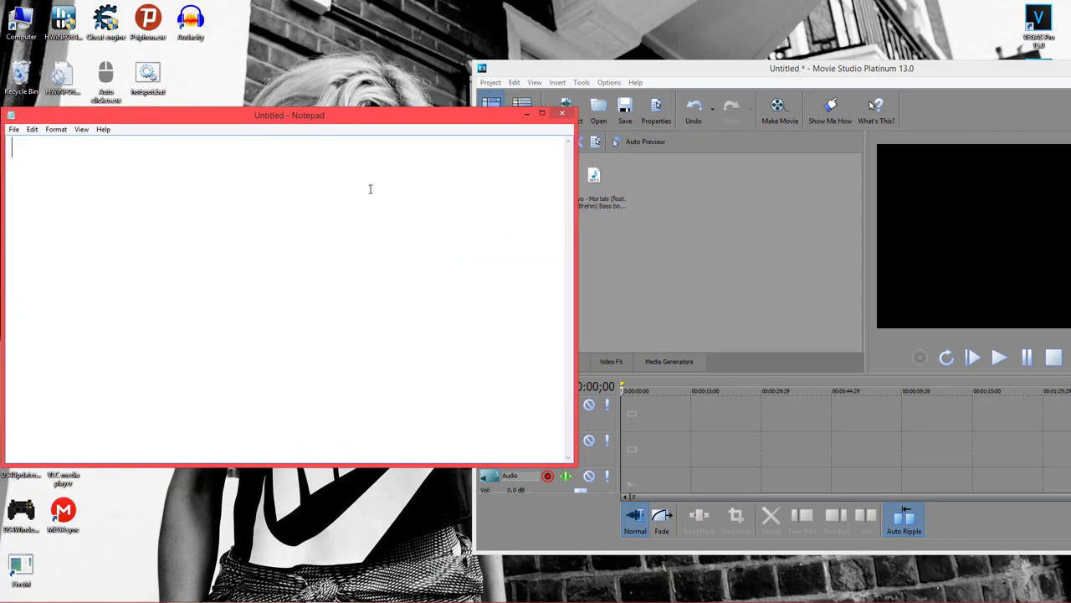
text(Now drag and drop the)
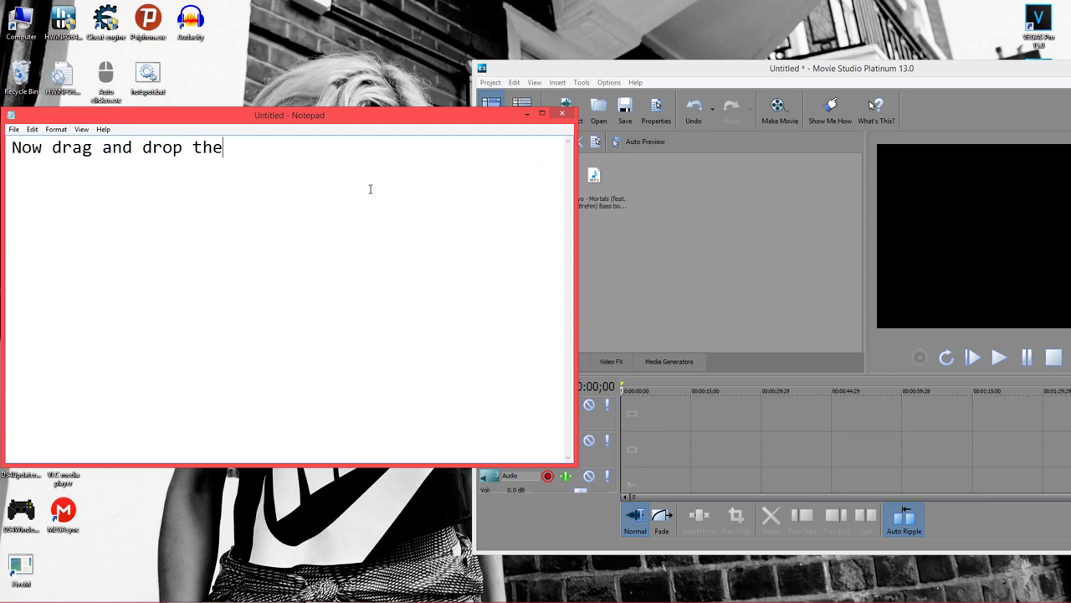
text(m into the)
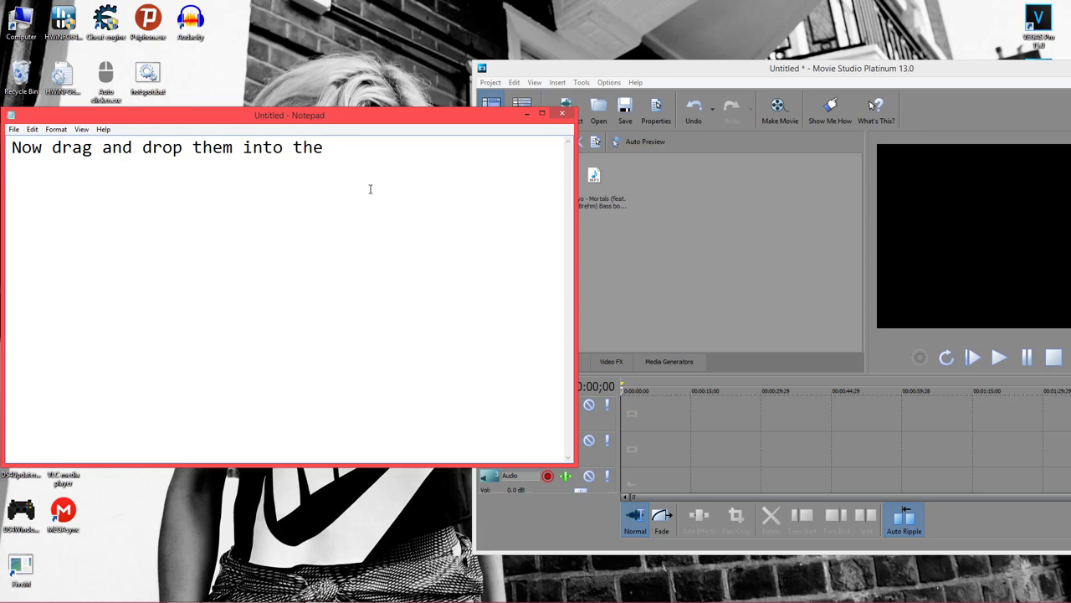
text( box below)
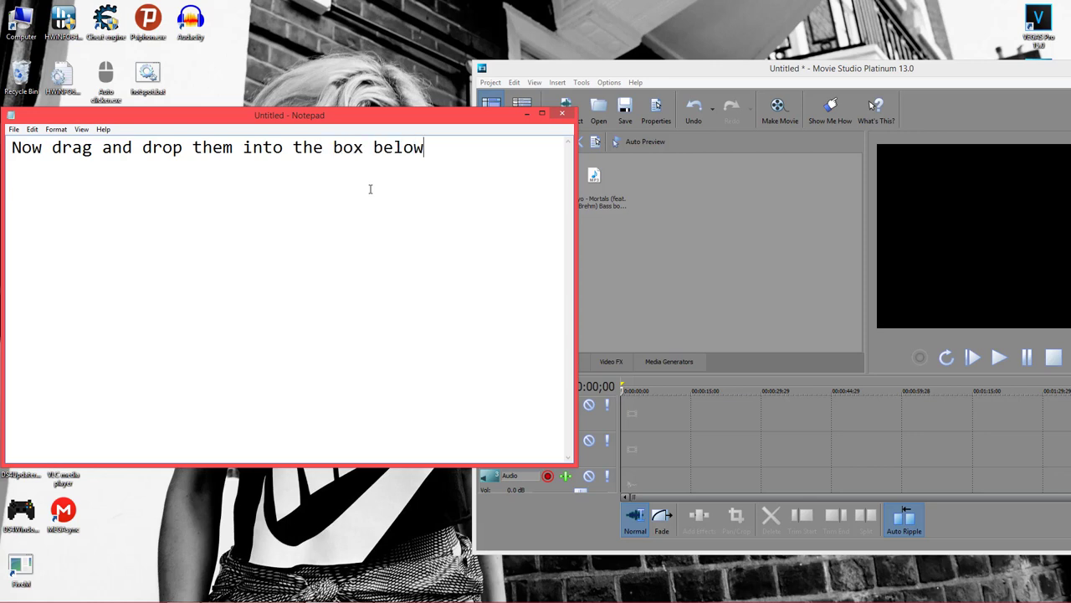
- Bring Movie Studio into full view and place the Warriyo - Mortals MP3 at the start of the Audio track
drag(747, 72, 580, 53)
drag(419, 159, 459, 432)
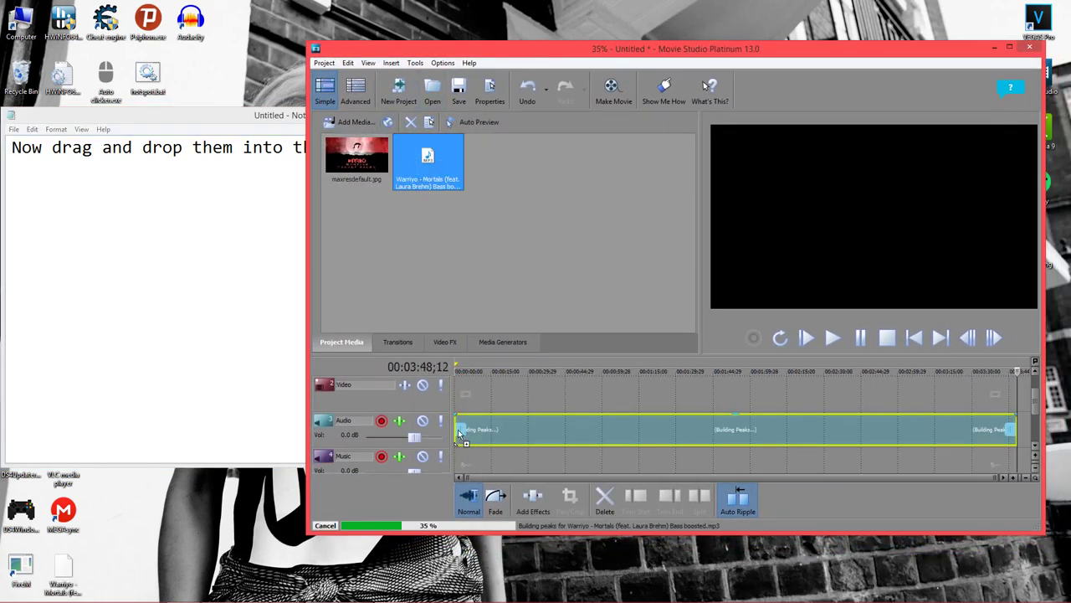
- Switch to Notepad and add the line "Make sure its at the very beginning" below the existing note
key(alt+Tab)
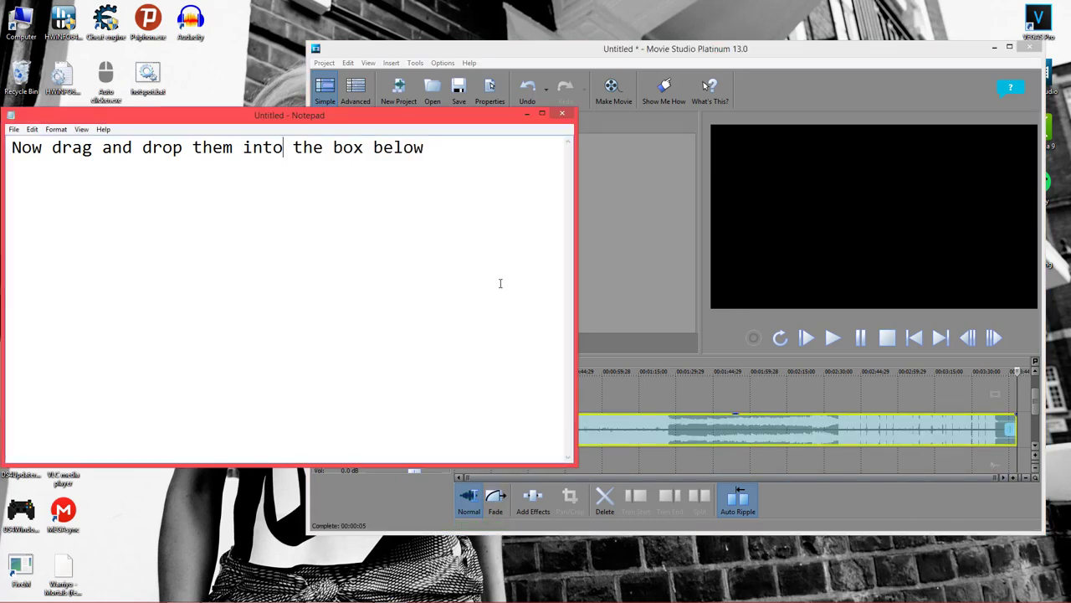
key(Return)
text(Make sure its at the very be)
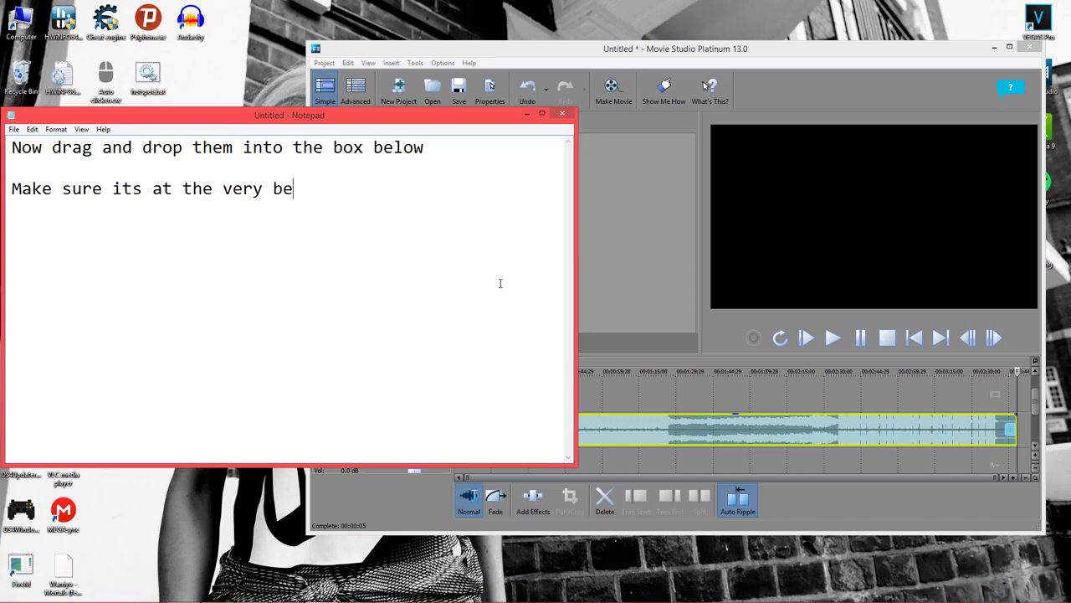
text(ginning)
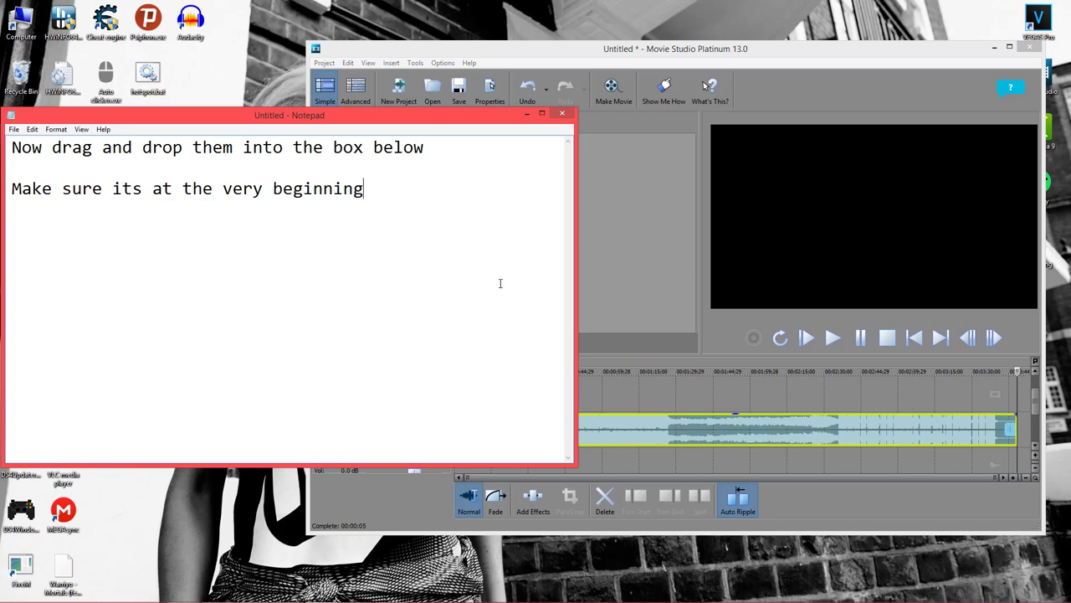
- In Movie Studio, align the song with the timeline start and place maxresdefault.jpg at the beginning of the Video track
key(alt+Tab)
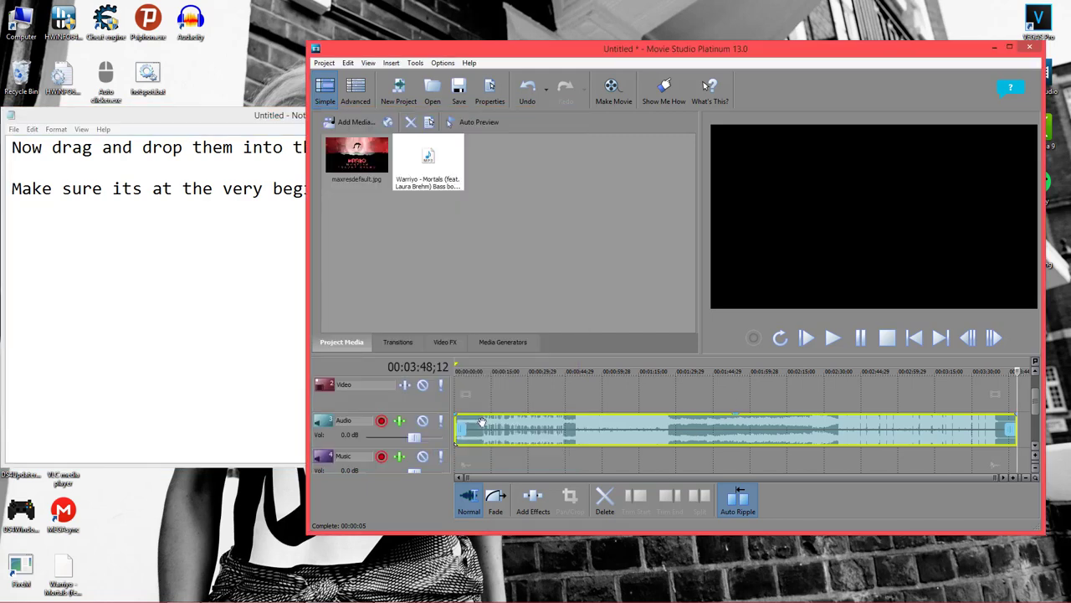
mouse_move(482, 422)
mouse_down()
mouse_move(540, 424)
mouse_move(449, 425)
mouse_move(462, 426)
mouse_up()
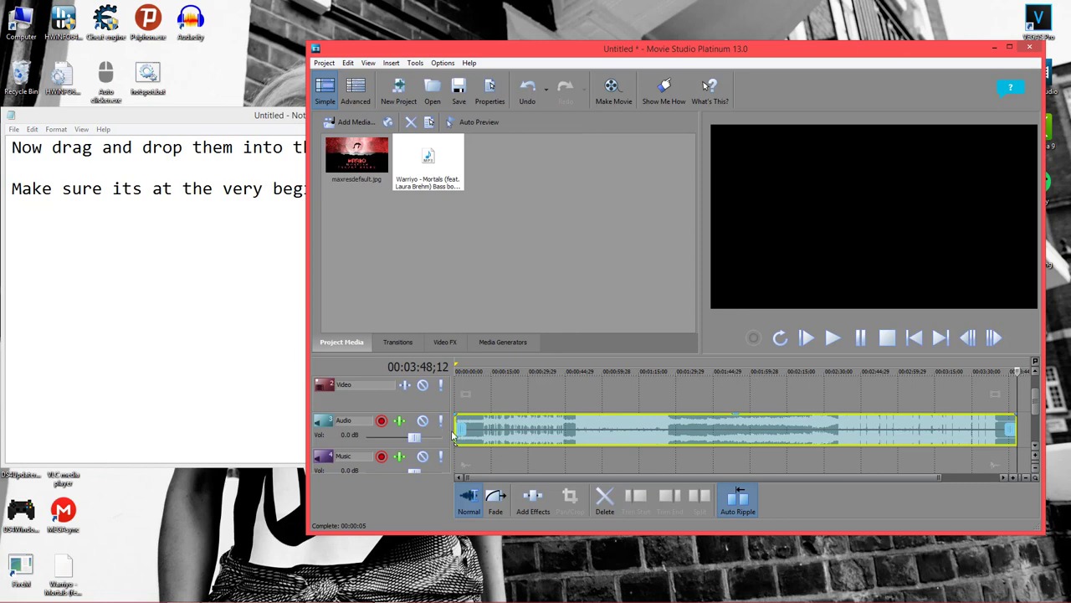
drag(680, 533, 680, 576)
drag(362, 163, 462, 395)
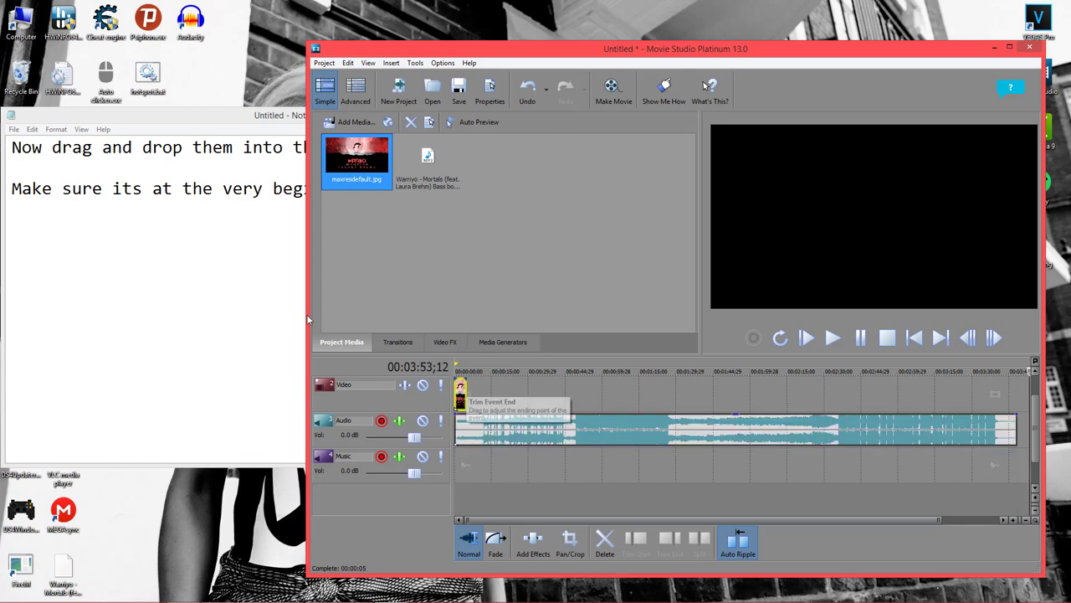
- Replace the Notepad text with "Now drag the image over to match the song length"
click(299, 286)
key(ctrl+a)
text(Now )
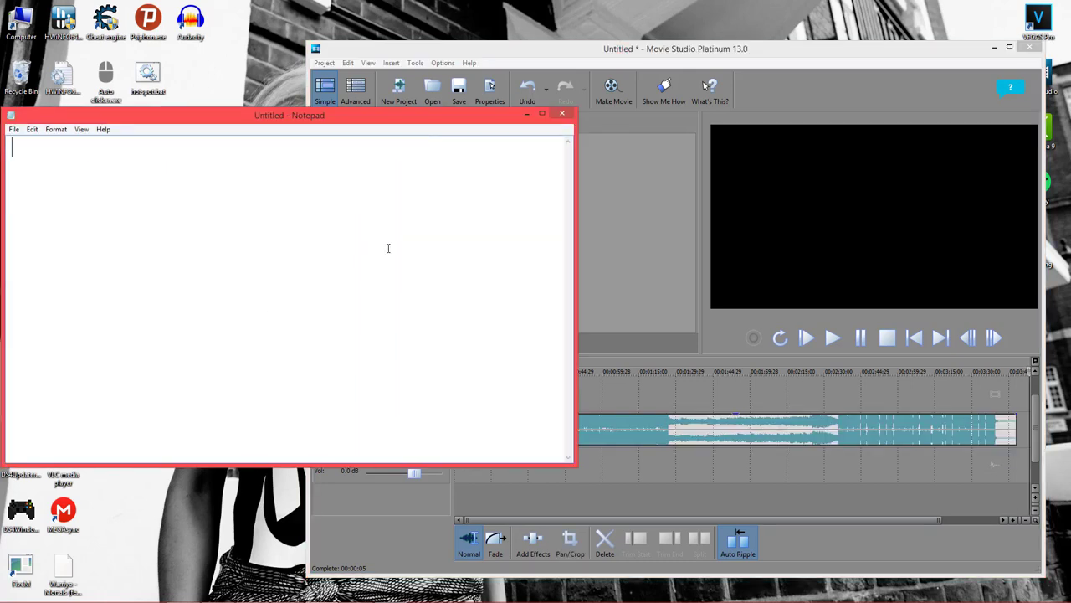
text(drag the image)
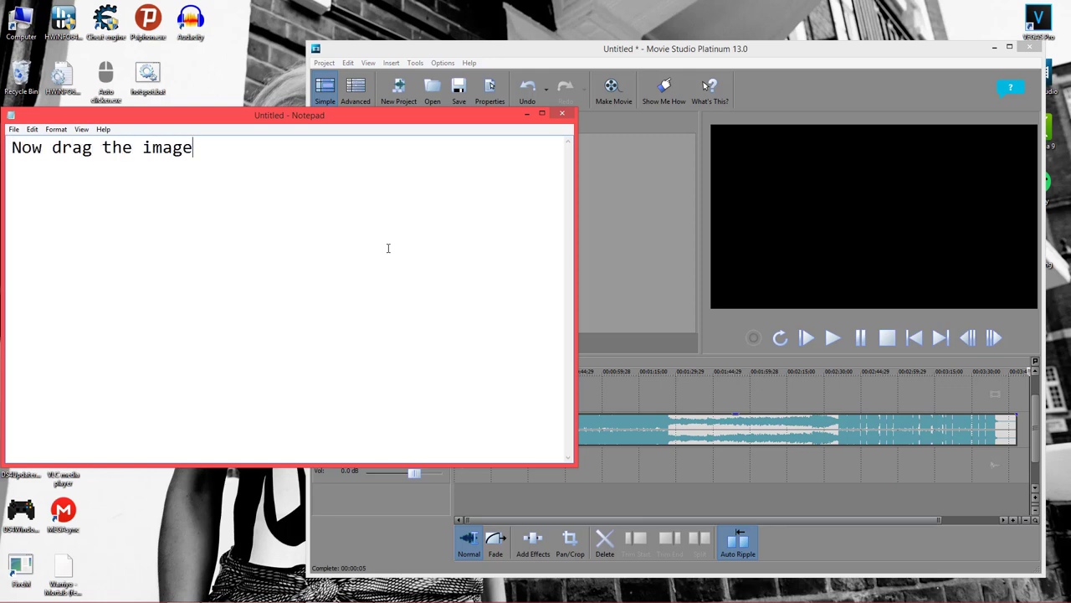
text( over to ma)
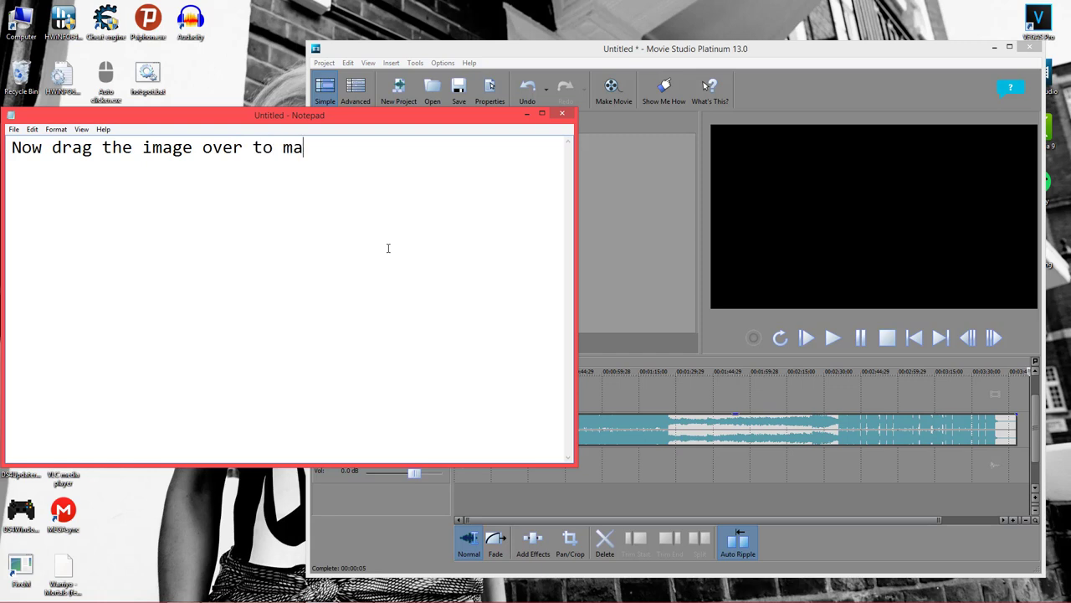
text(tch the song)
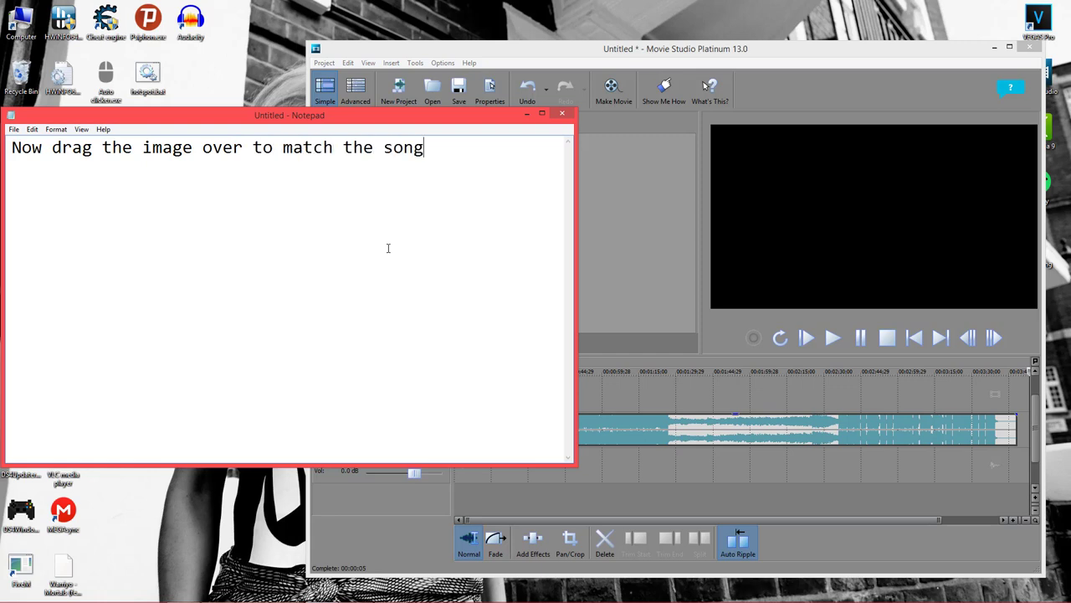
text( lenght)
key(BackSpace)
text(h)
- Extend the image clip in Movie Studio to the end of the song and preview the frame at about 00:01:29
click(355, 558)
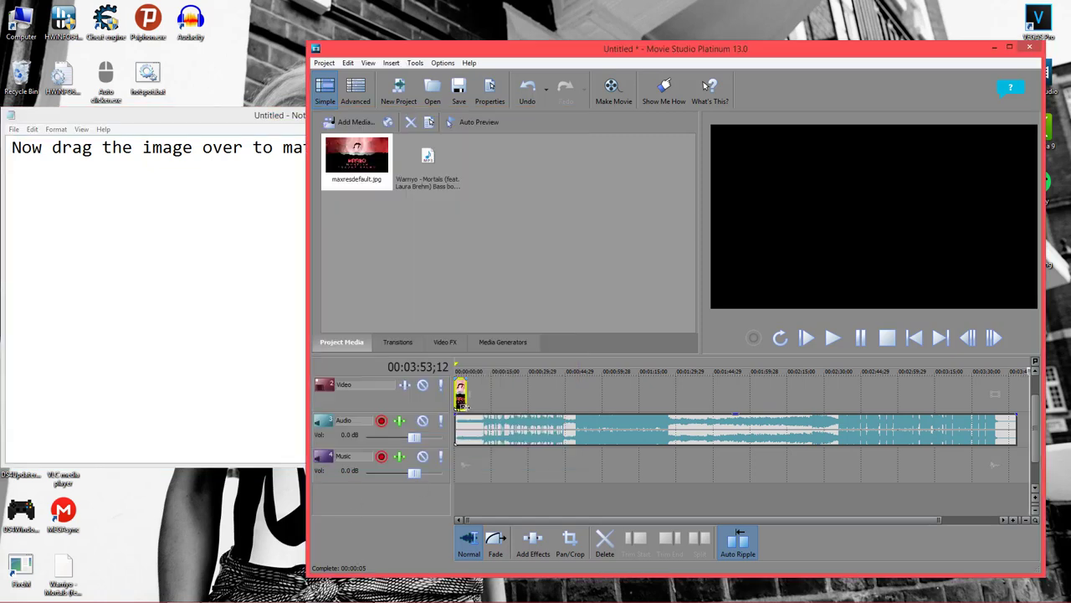
drag(466, 403, 1017, 405)
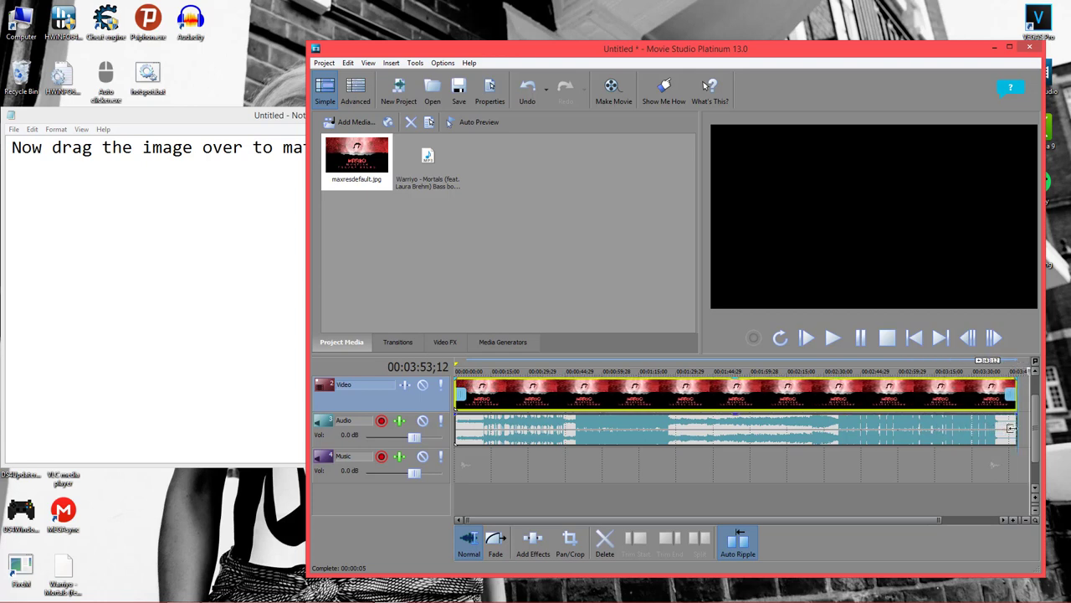
click(676, 372)
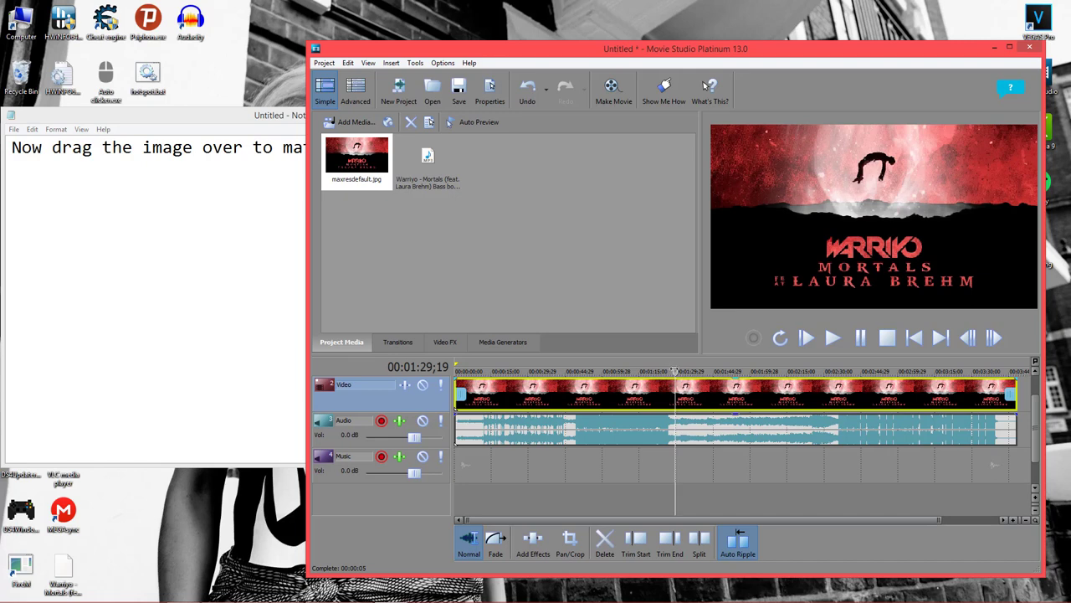
- Preview the image clip at several timeline positions, ending at about 00:02:54
click(763, 371)
click(787, 371)
click(842, 372)
click(884, 372)
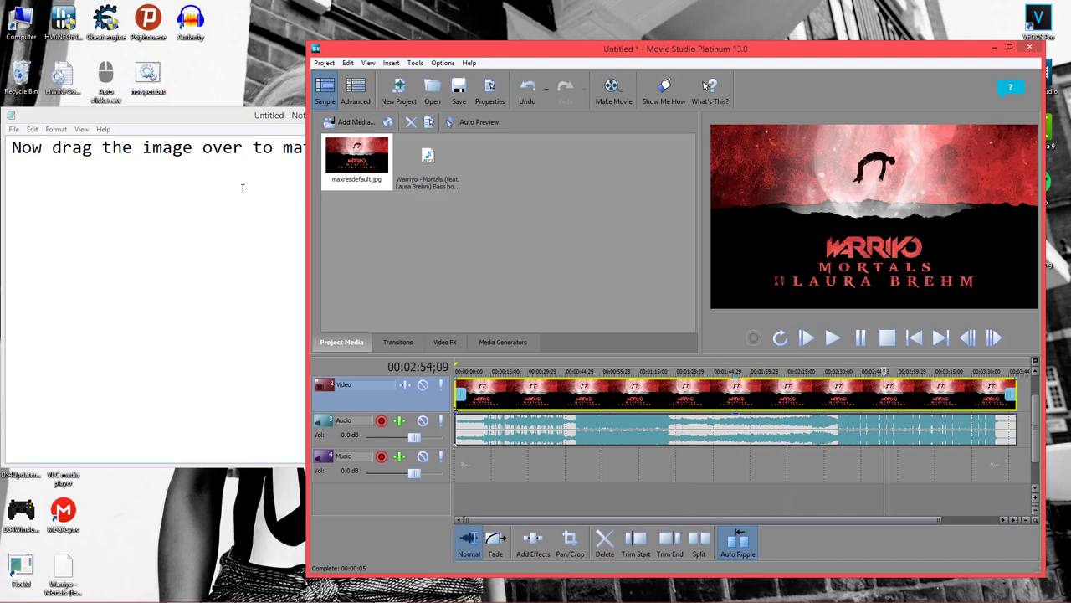
- Switch to the media player, pause its song and move its window beside the Movie Studio track headers
mouse_move(386, 596)
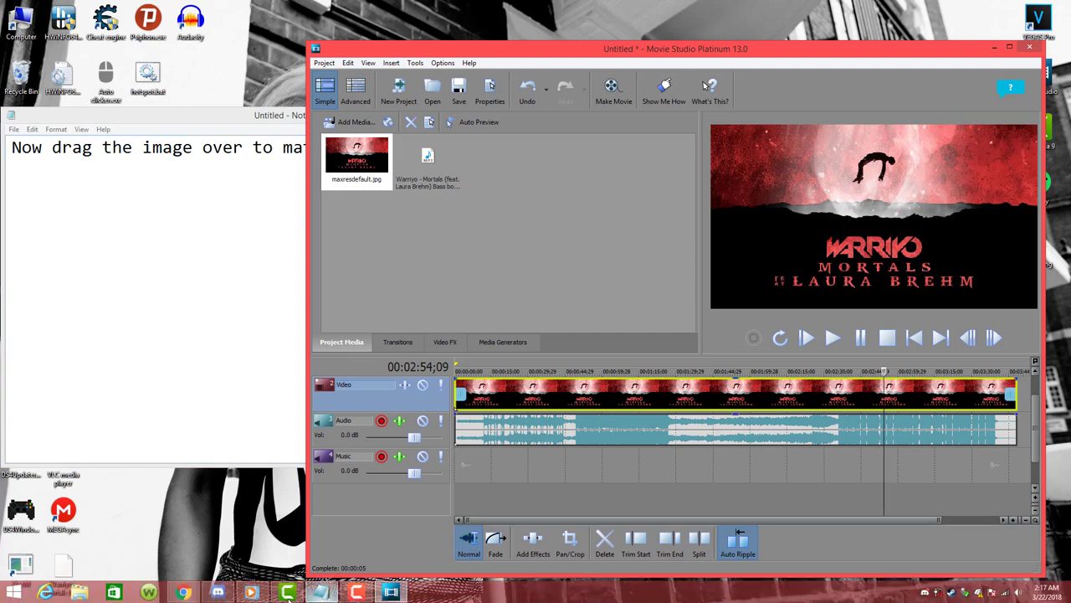
click(250, 591)
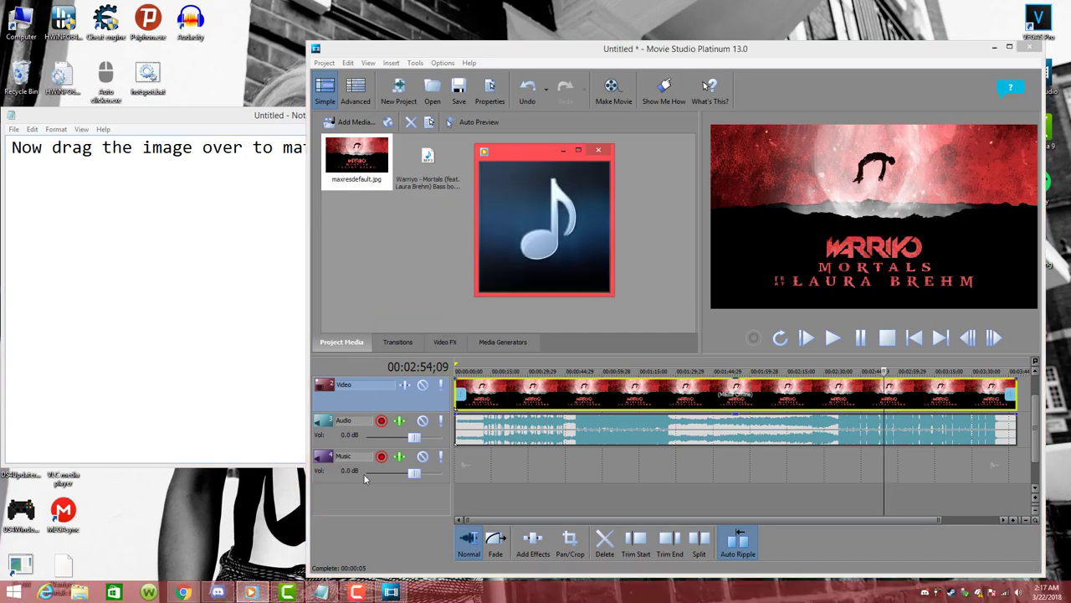
click(544, 277)
drag(537, 154, 282, 366)
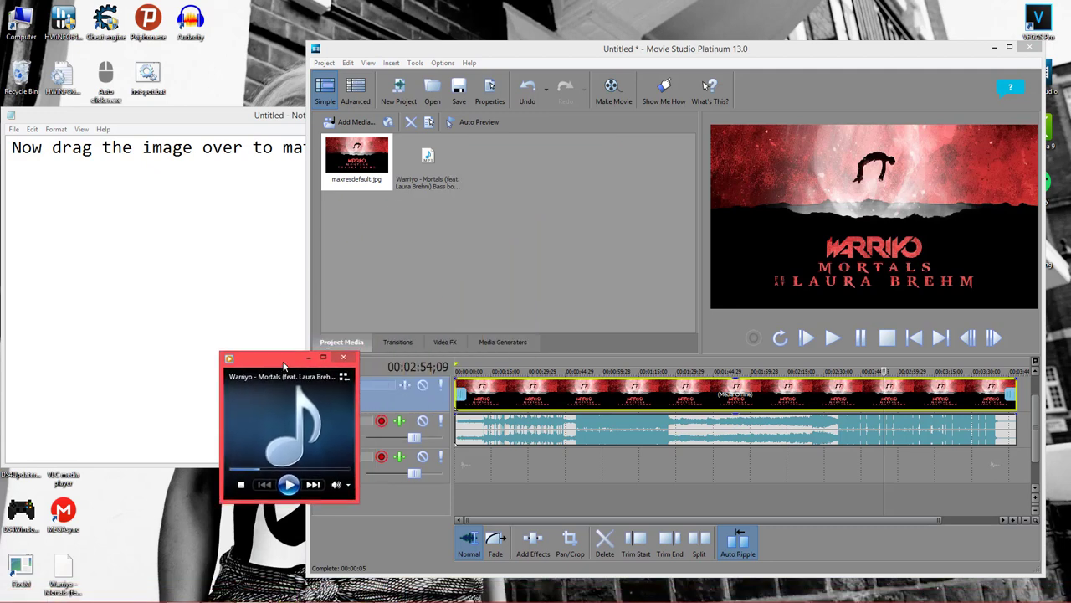
- Play the Movie Studio project at about 00:02:54, 00:03:13, 00:01:58 and 00:01:03, stop it, and resume the media player's song
click(829, 337)
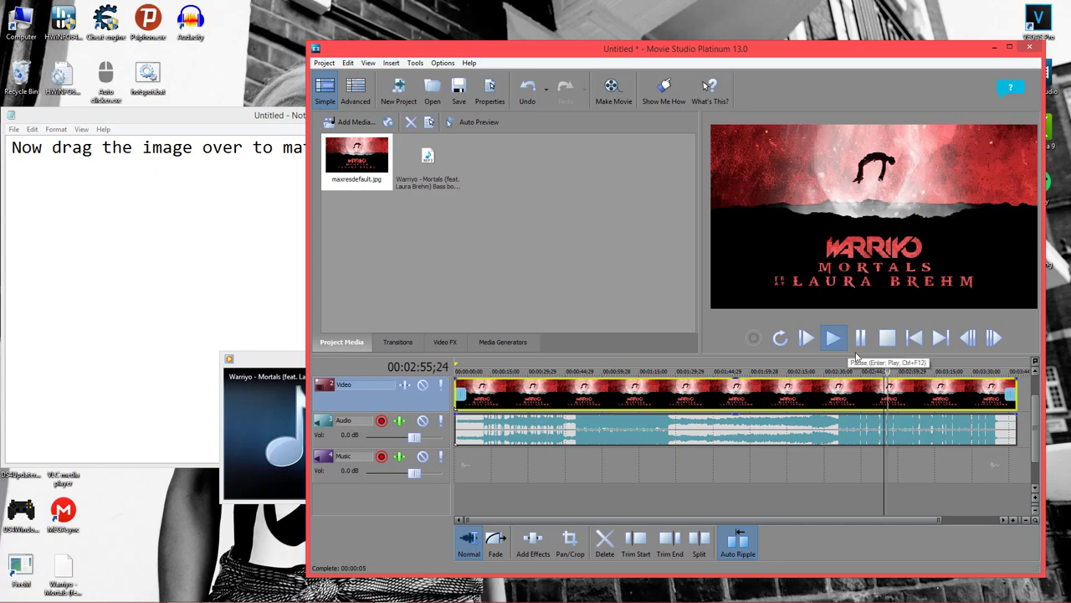
click(928, 371)
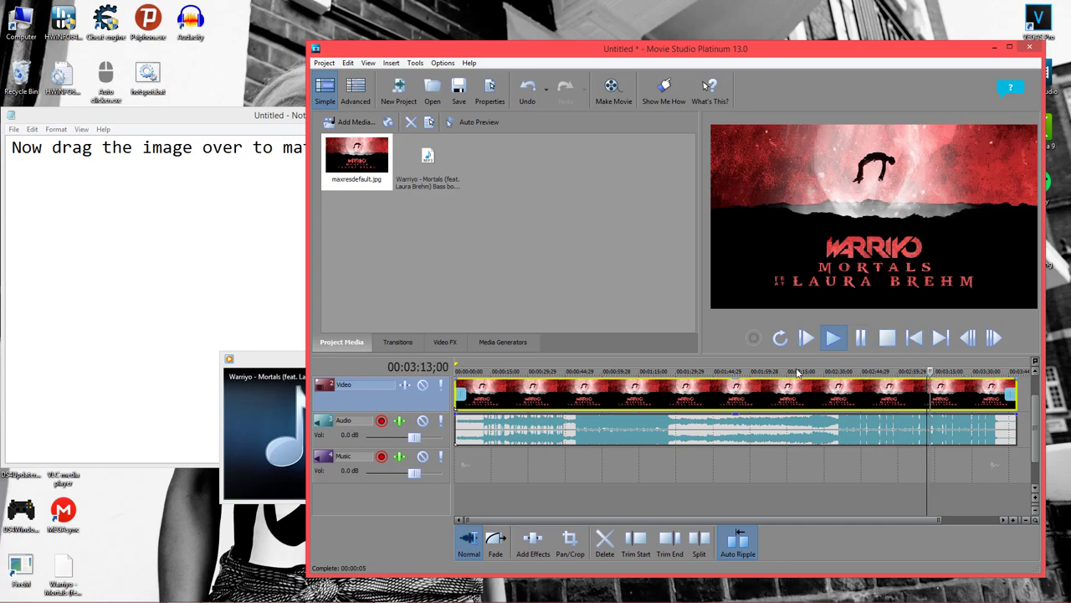
click(746, 371)
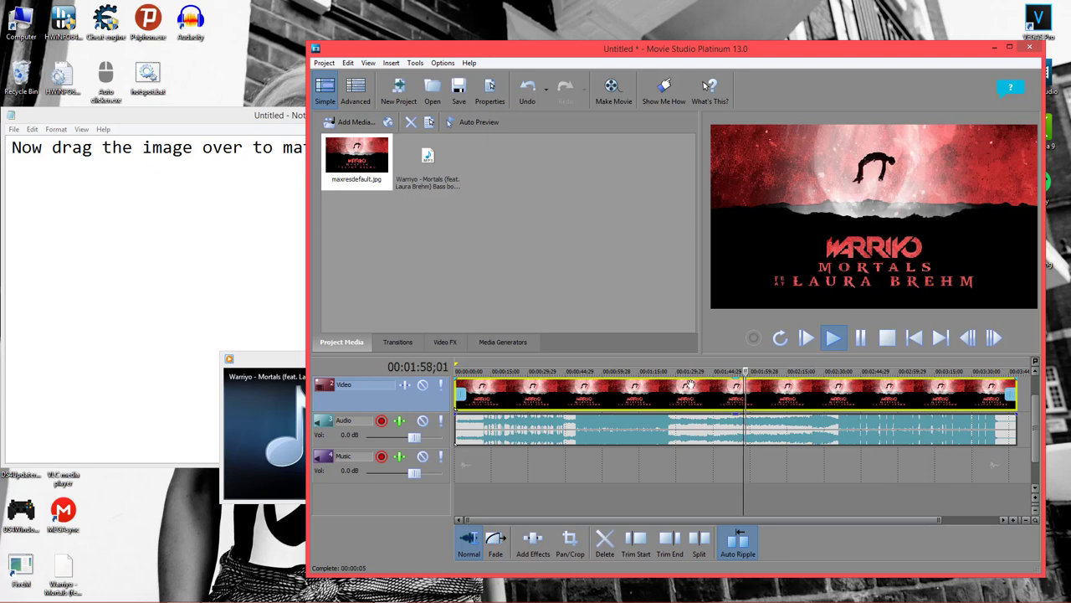
click(610, 371)
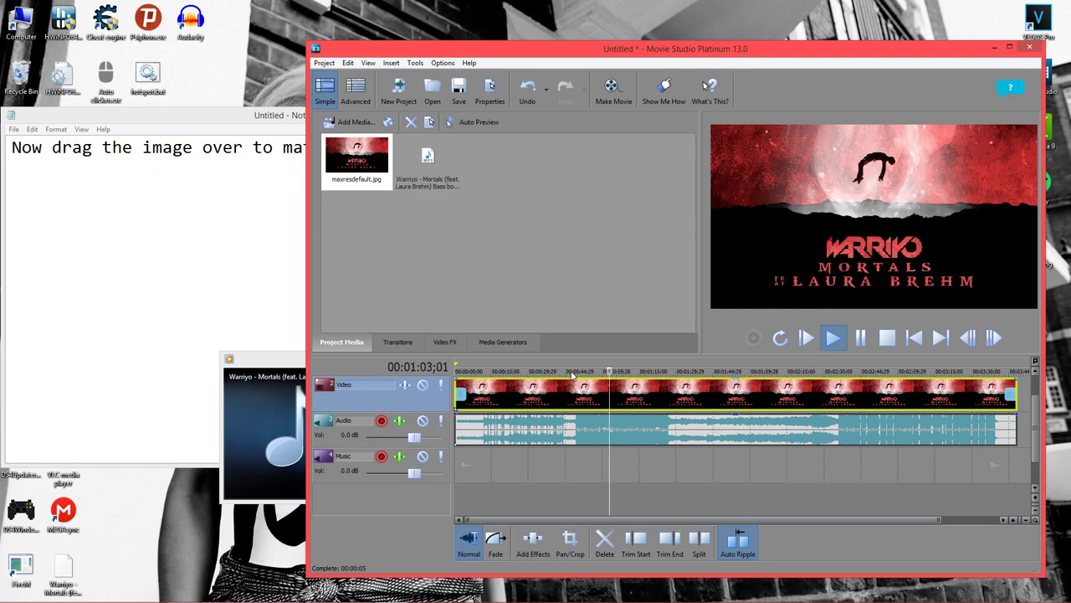
click(887, 337)
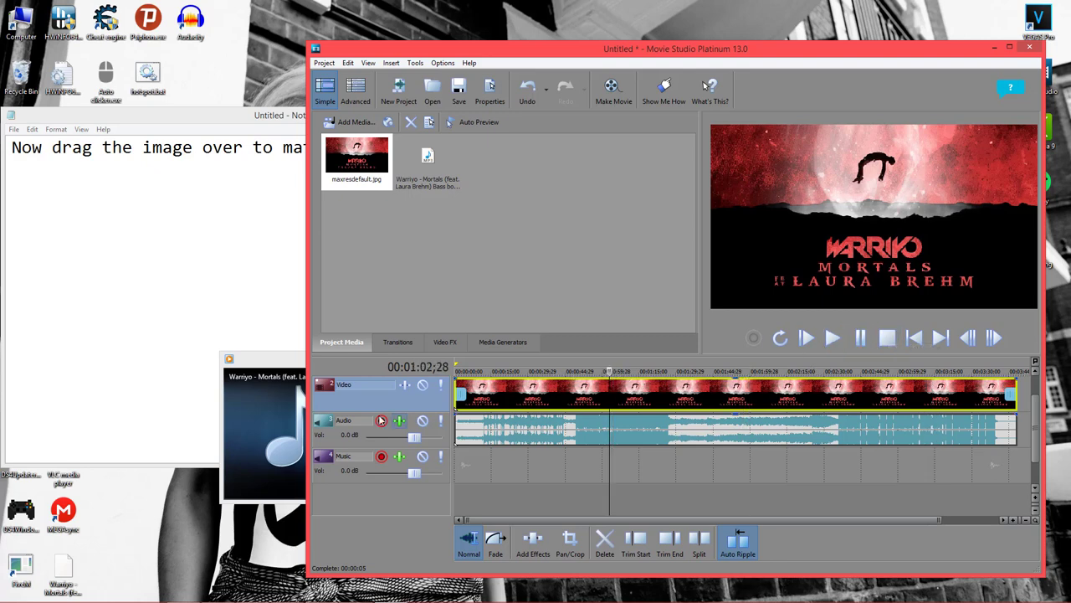
click(276, 410)
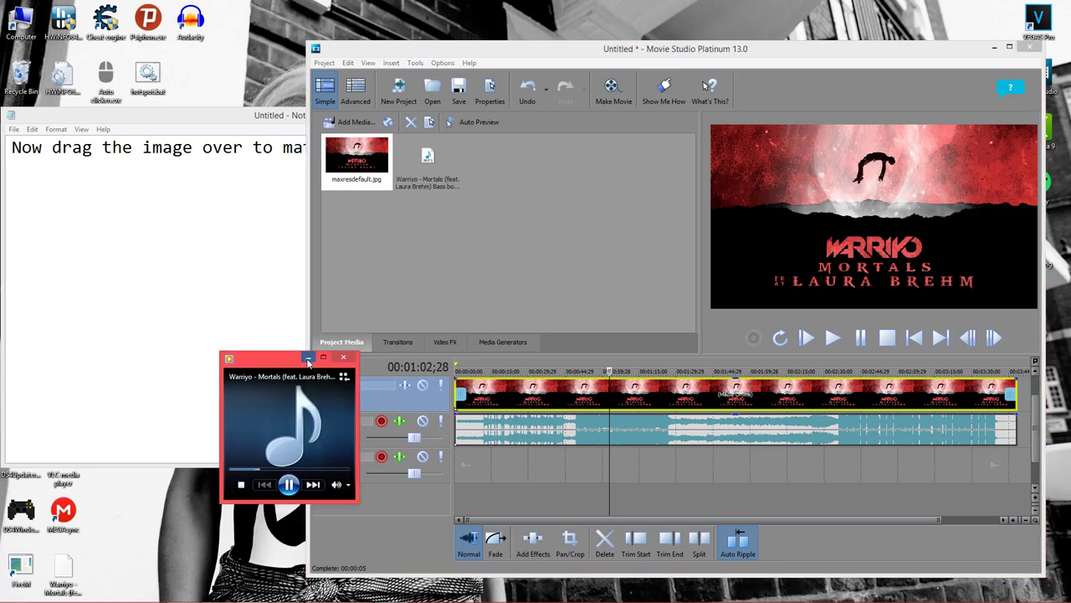
- Replace the Notepad text with "Now hit render/make movie/publish depending on the program"
click(260, 259)
key(ctrl+a)
key(BackSpace)
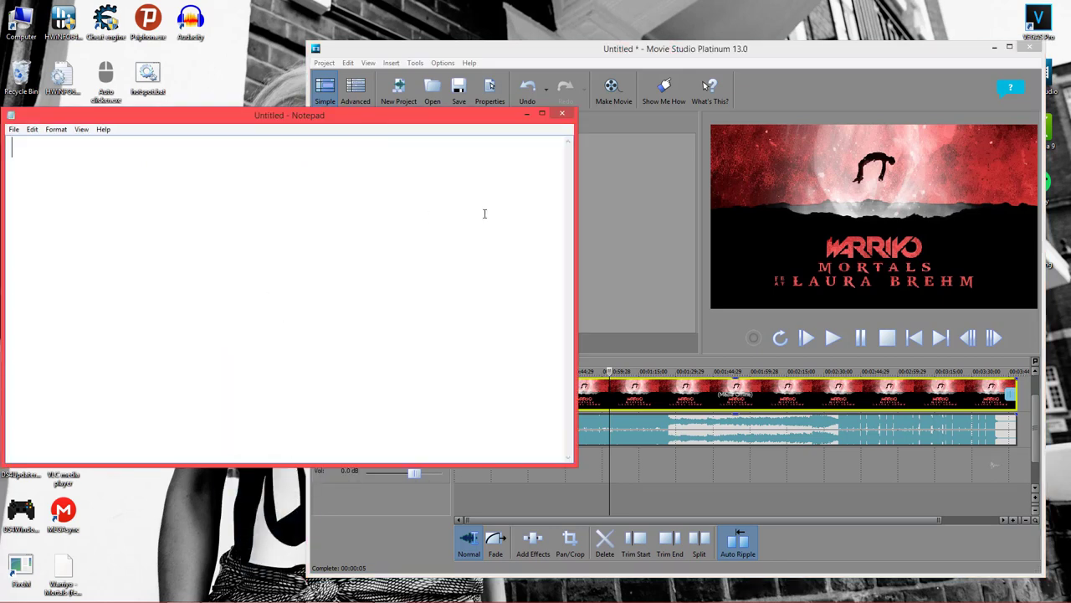
text(Now hit render/make moviep)
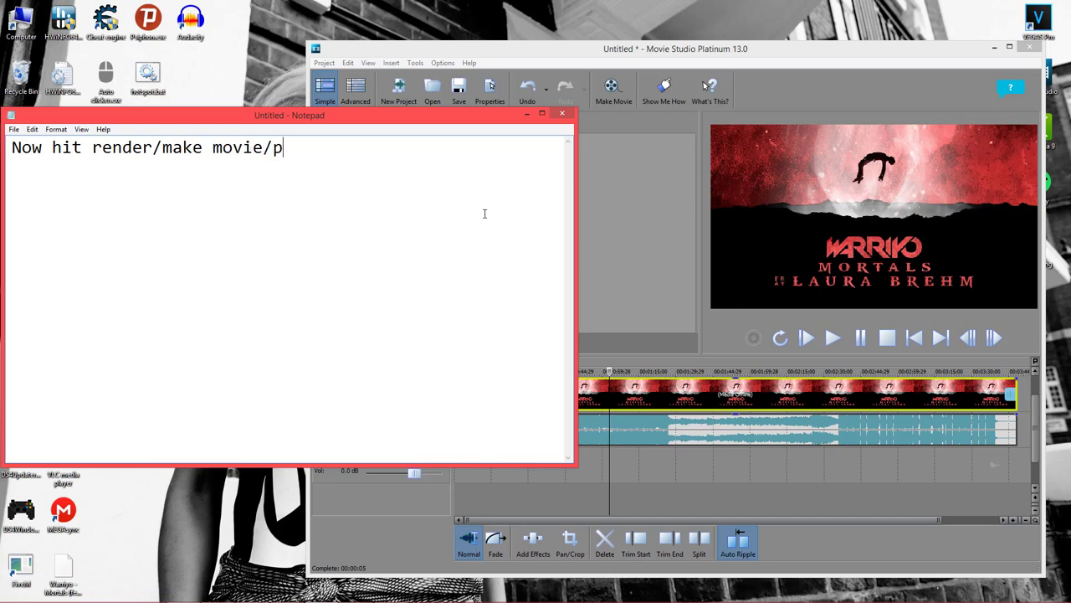
text(ublish depenind)
key(BackSpace)
key(BackSpace)
key(BackSpace)
key(BackSpace)
text(ing on)
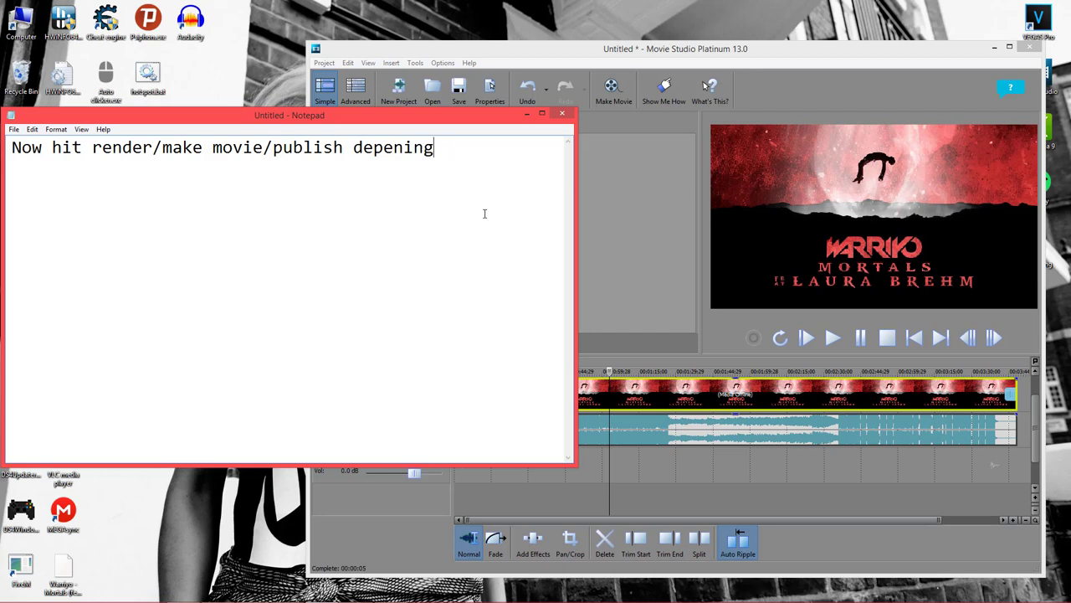
key(BackSpace)
key(BackSpace)
key(BackSpace)
key(BackSpace)
key(BackSpace)
key(BackSpace)
text(ding on the program)
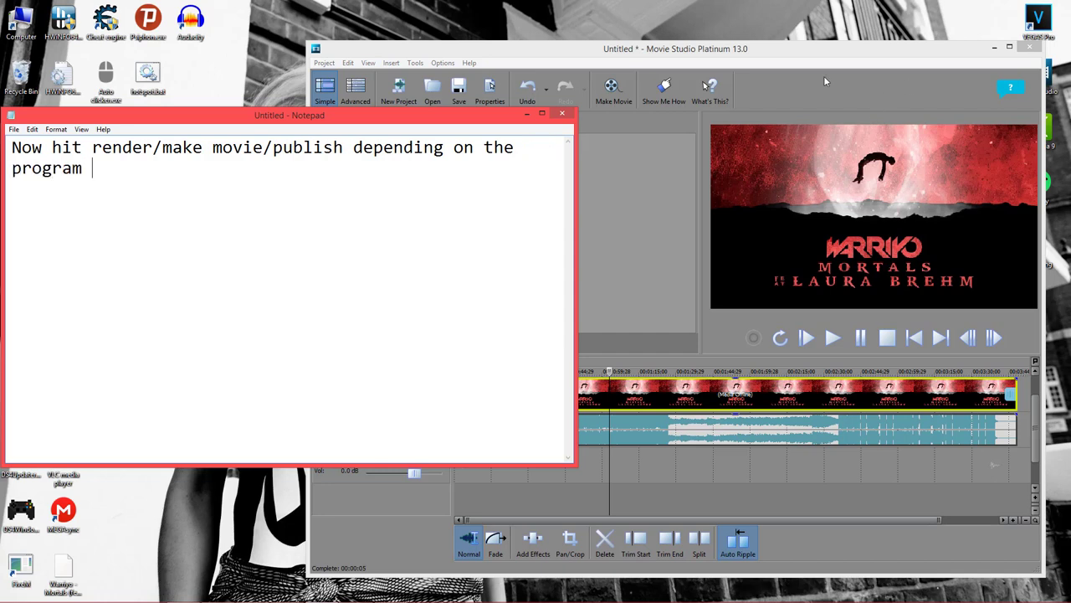
- In Movie Studio, start Make Movie and choose to save the movie to the hard drive
click(632, 170)
click(617, 97)
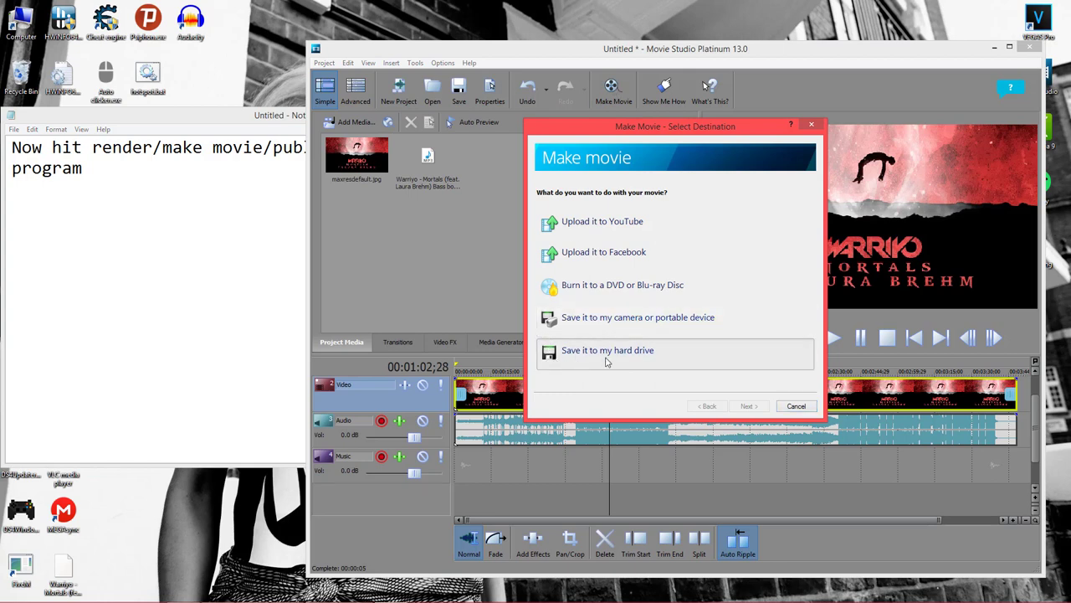
click(643, 360)
- Replace the Notepad text with "Select save to hard drive (easier option)"
click(262, 299)
key(ctrl+a)
key(BackSpace)
text(Selec)
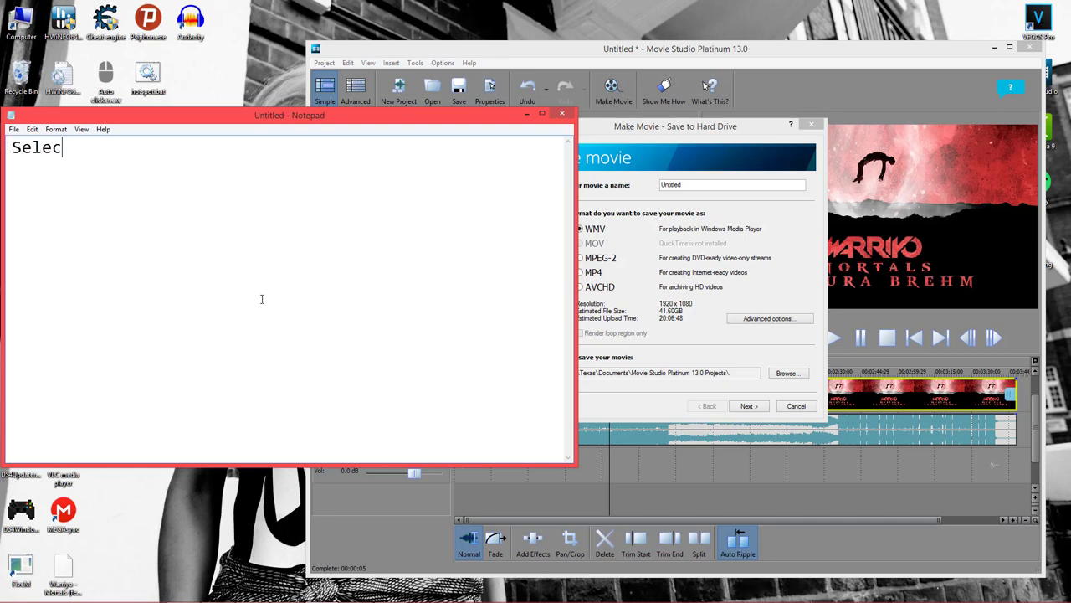
text(t save to hard d)
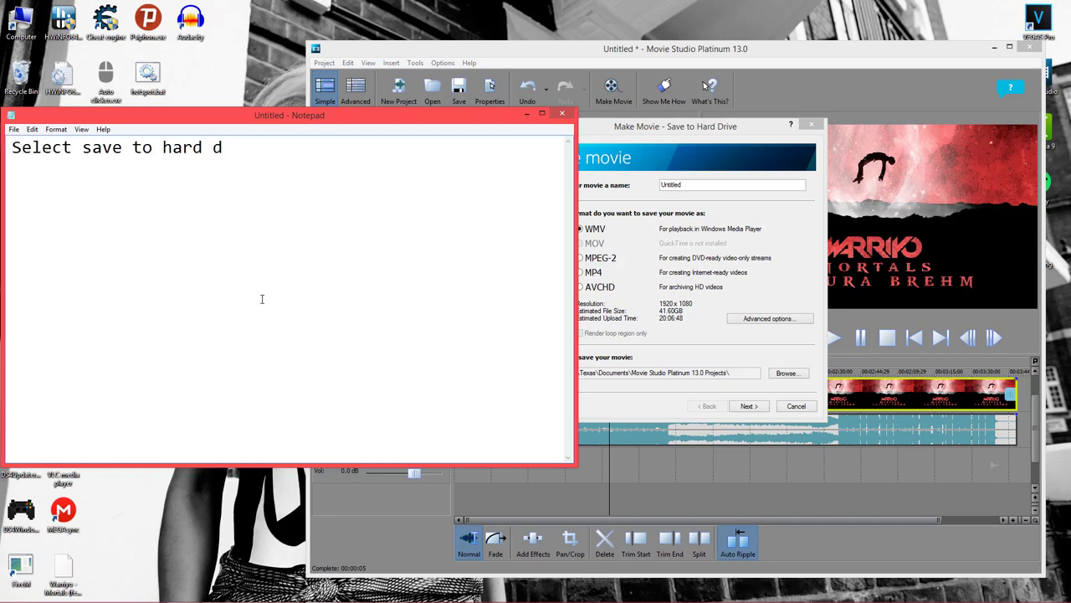
text(rive (easier option))
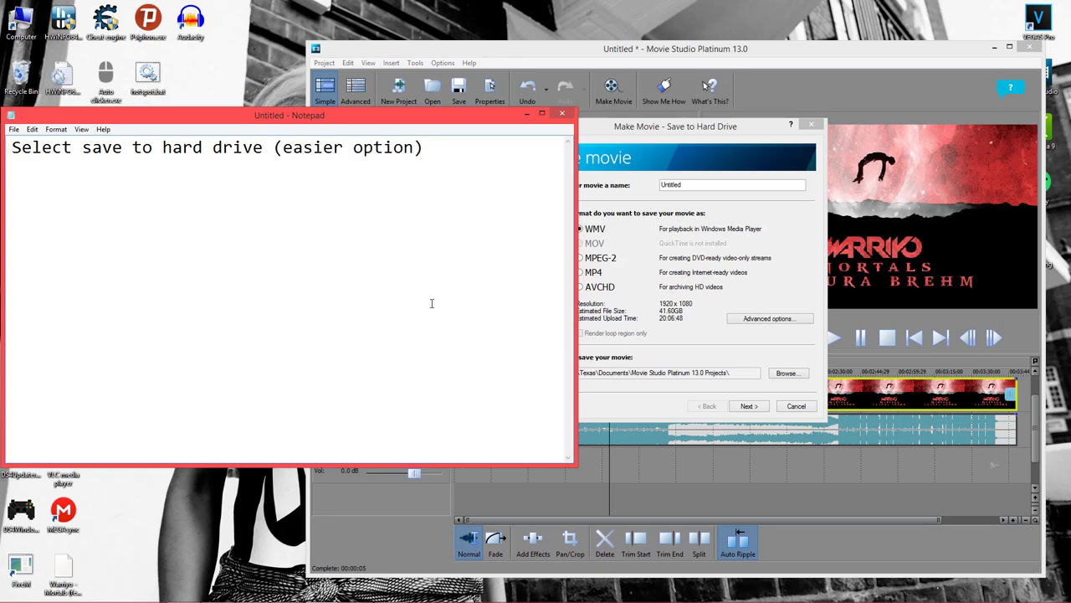
- Set the movie's save format to MP4 in Movie Studio
click(651, 188)
click(591, 276)
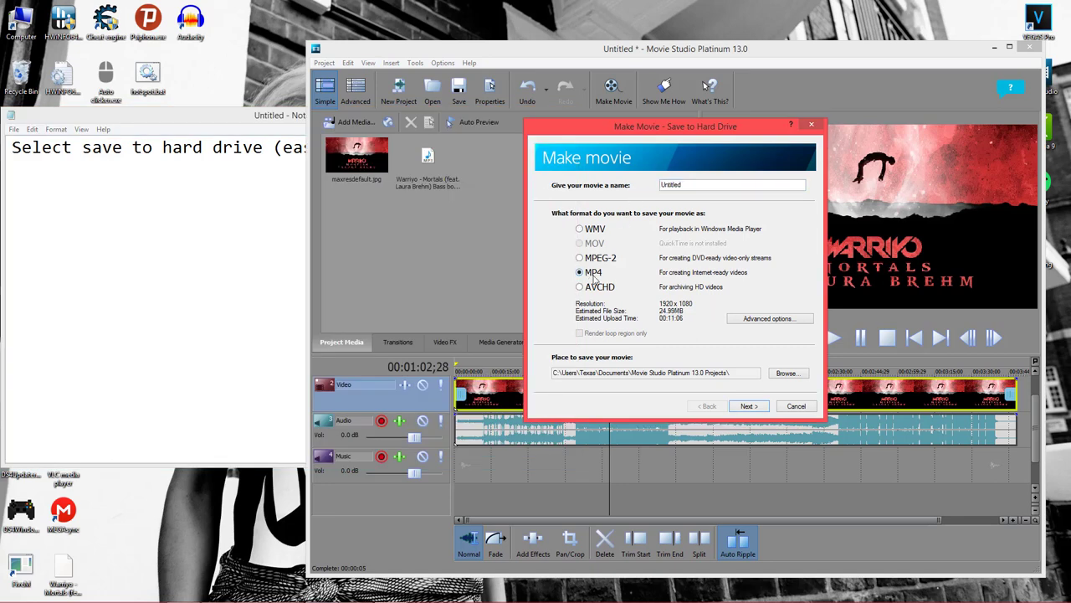
- Replace the Notepad text with "Hit mp4 then label the video"
click(131, 266)
key(ctrl+a)
text(Hit mp4 then )
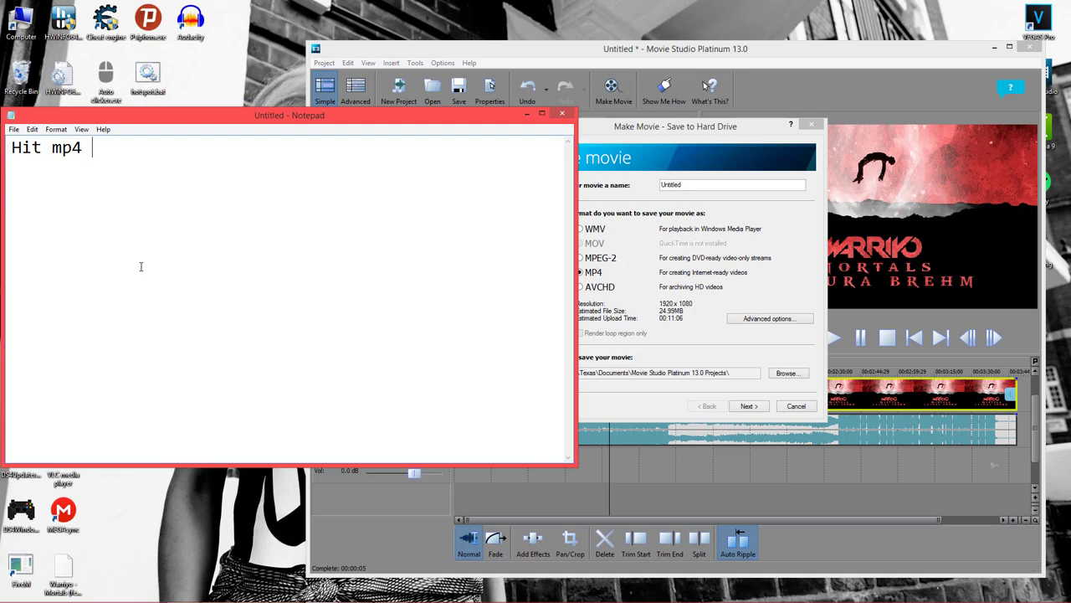
text(lab)
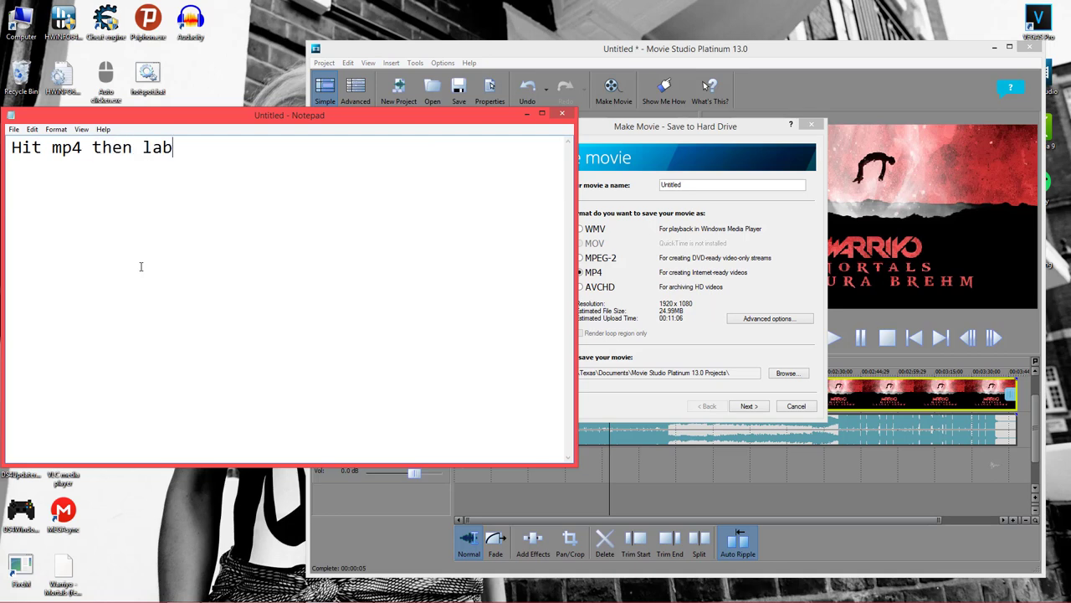
text(el the video)
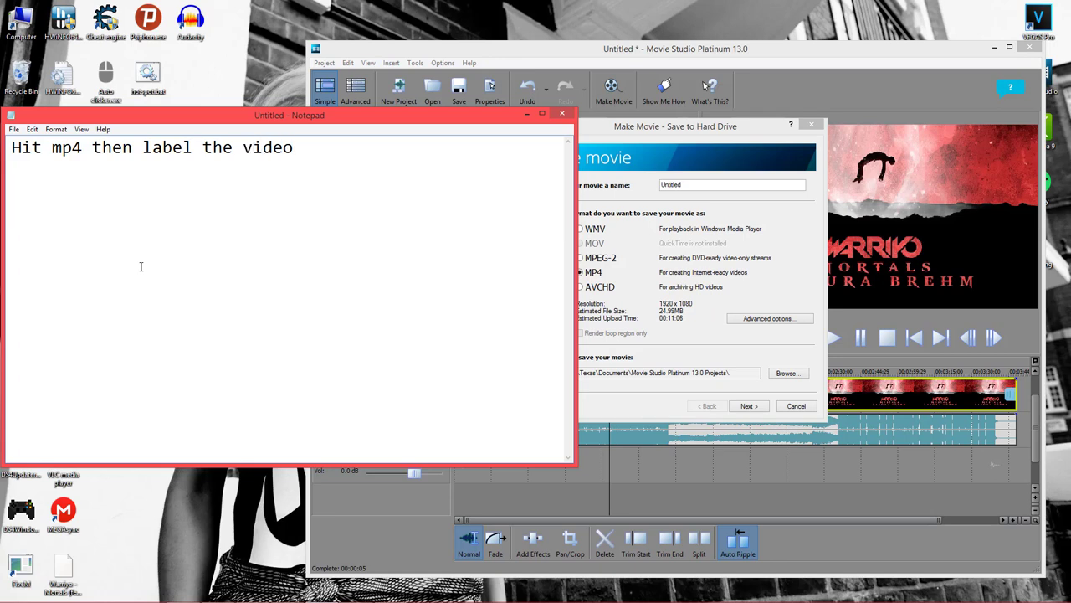
- Copy the file name of the bass boosted Warriyo - Mortals song on the desktop
double_click(59, 576)
right_click(59, 576)
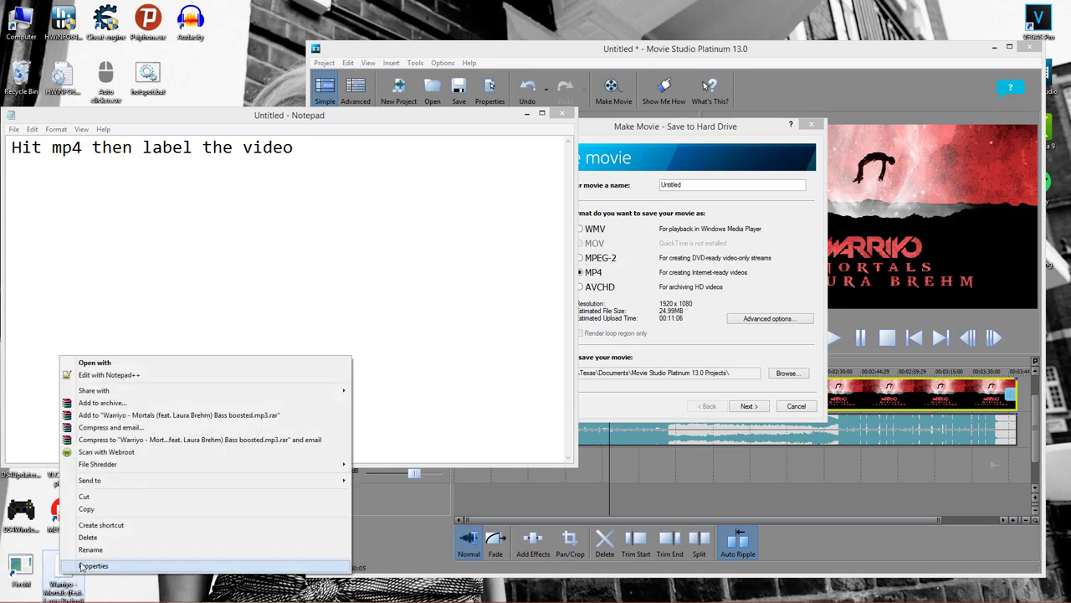
click(84, 551)
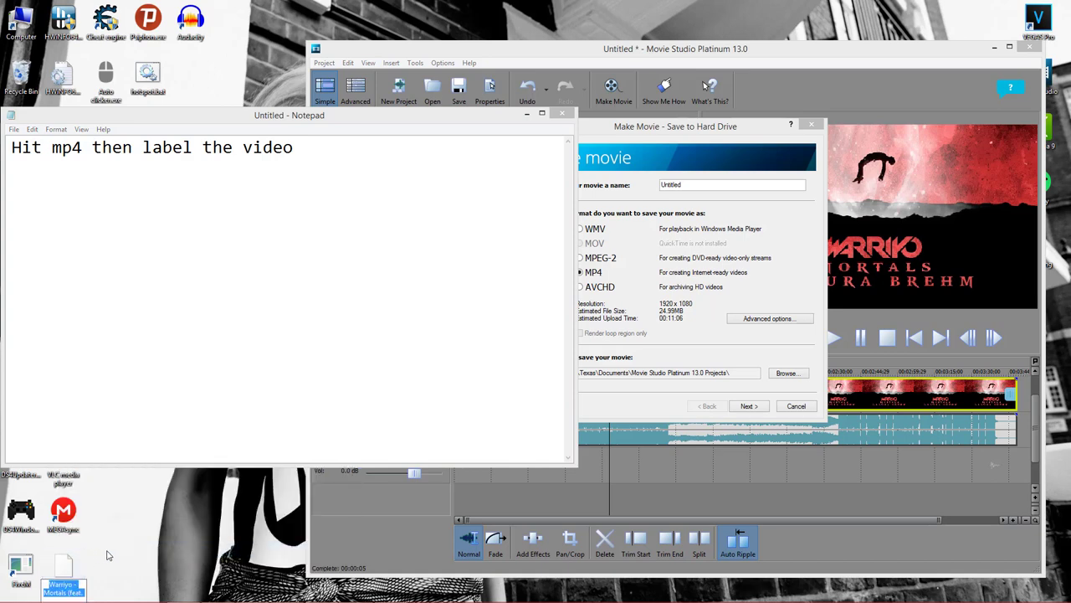
- Name the movie "Warriyo - Mortals (feat. Laura Brehm) Bass boosted" without the mp3 extension and start rendering it
click(705, 184)
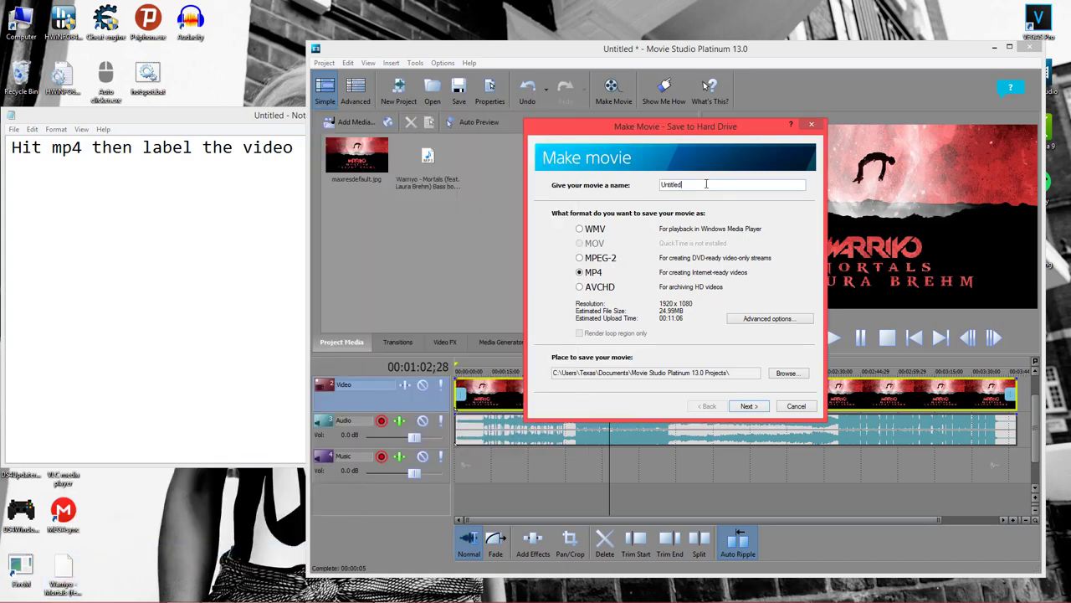
key(ctrl+a)
text(Warriyo - Mortals (feat. Laura Brehm) Bass boosted.mp3)
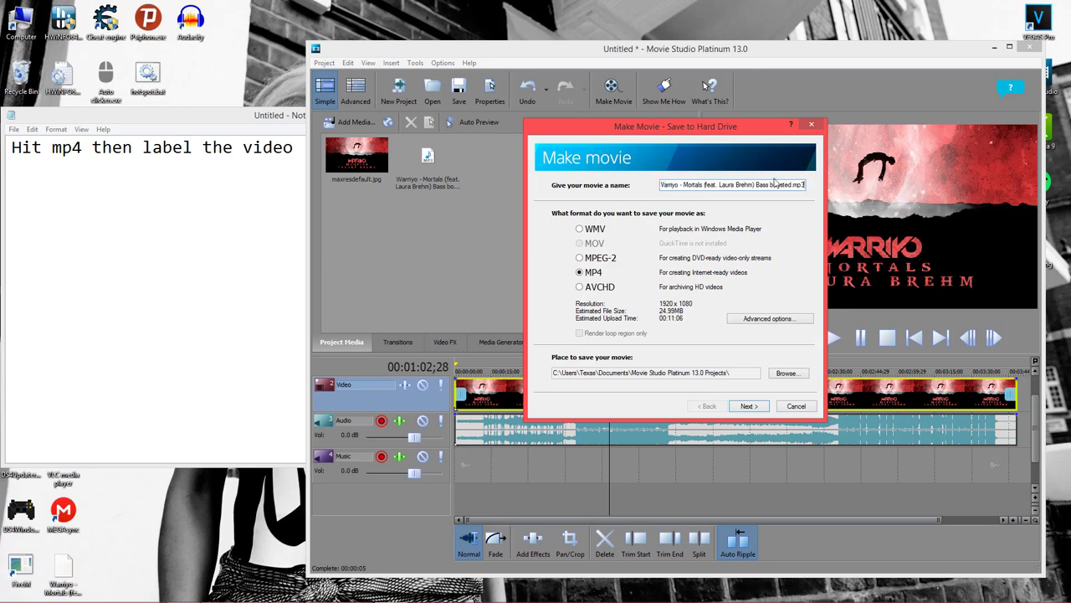
key(BackSpace)
key(BackSpace)
mouse_move(794, 184)
mouse_down()
mouse_move(657, 186)
mouse_move(802, 177)
mouse_up()
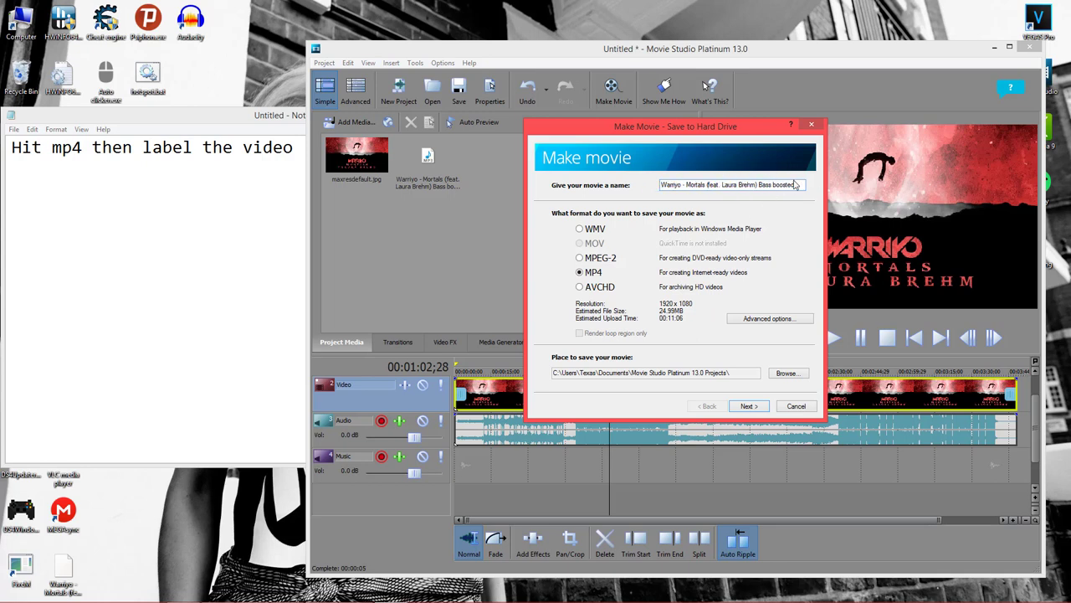
click(749, 406)
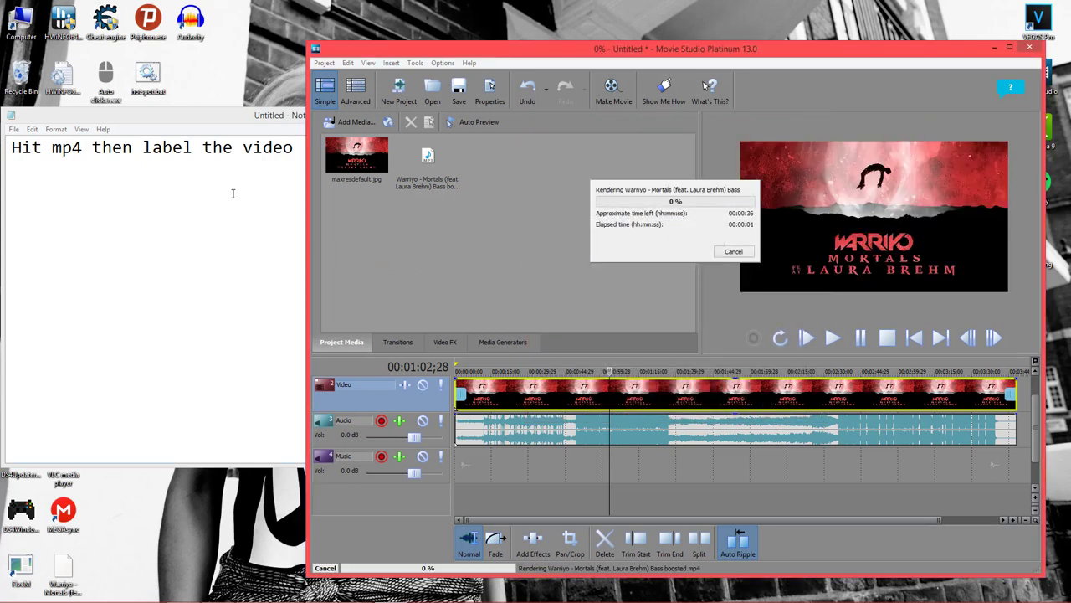
- In Notepad, add "Now wait :) depending on the file size and song length it can take anywhere from 5 minutes to 6 hours."
click(241, 193)
click(307, 191)
key(Return)
text(Now wai)
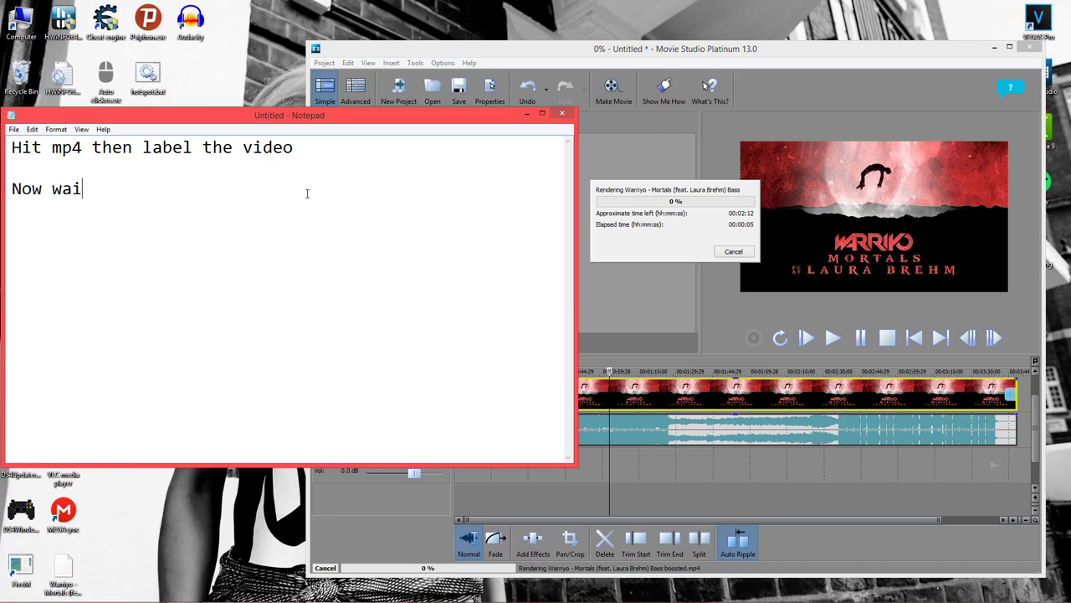
text(t :) depending on the file size and )
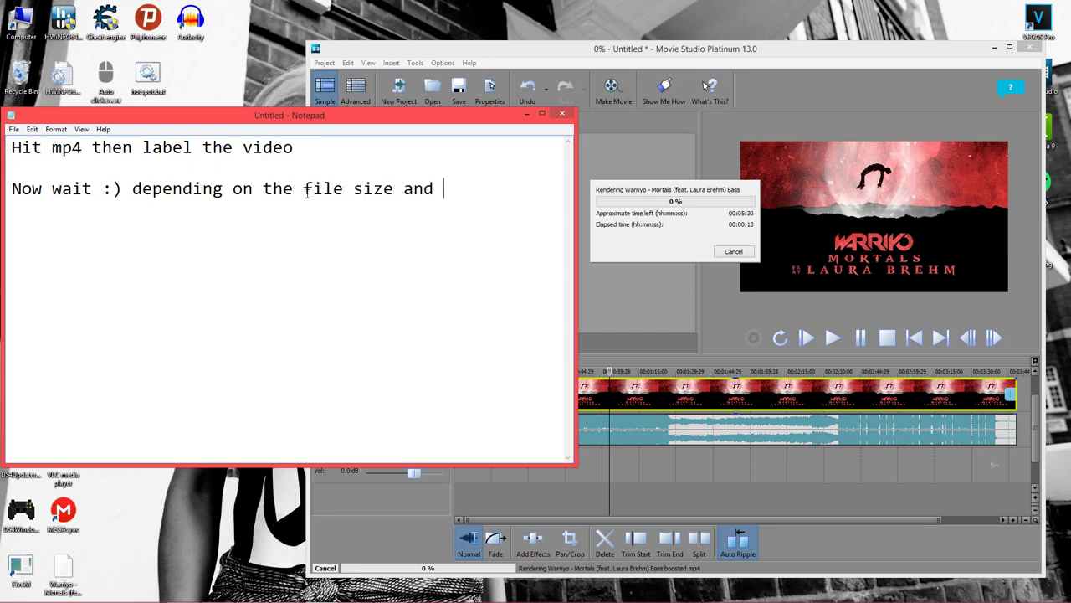
text(song length )
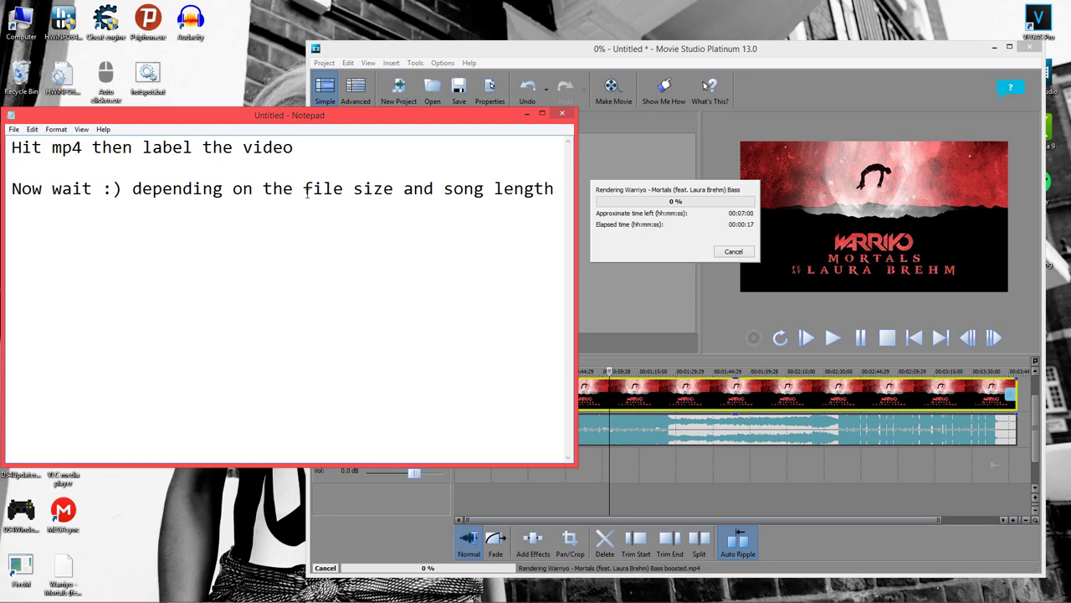
text(it can take anywhere from 5 minutes to )
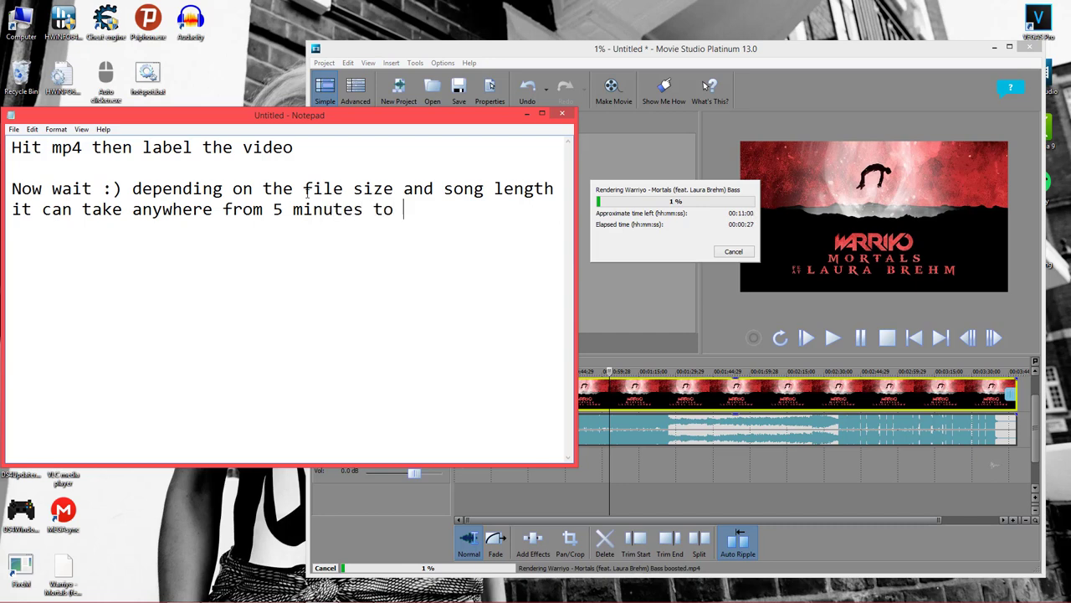
text(6 hours.)
- Continue the Notepad note with "usually takes 15 mins for 3 mintue songs"
text( usually )
text(tak)
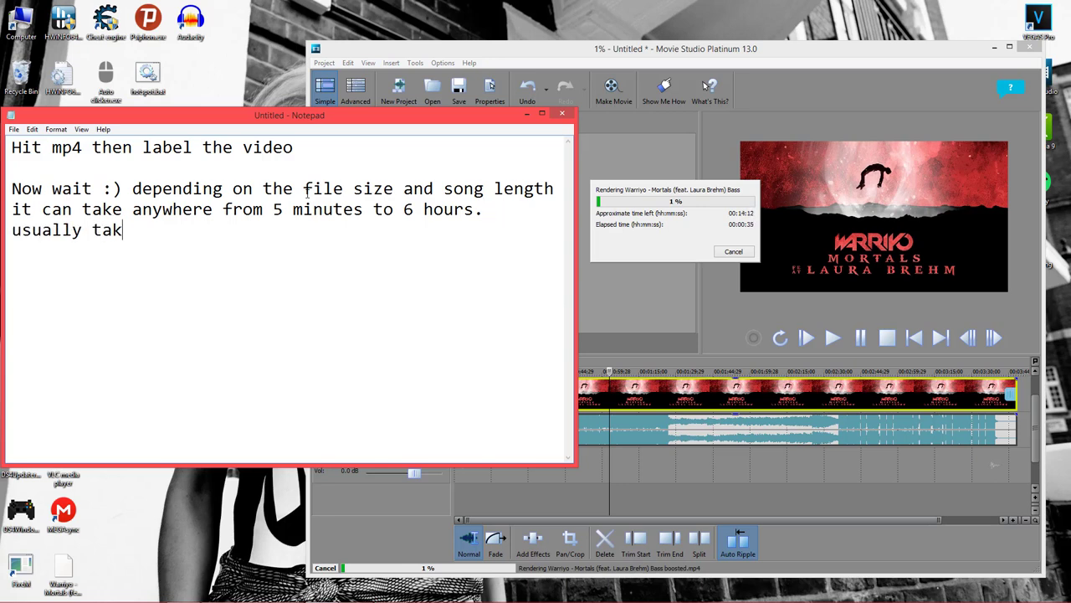
text(es 15 mins for)
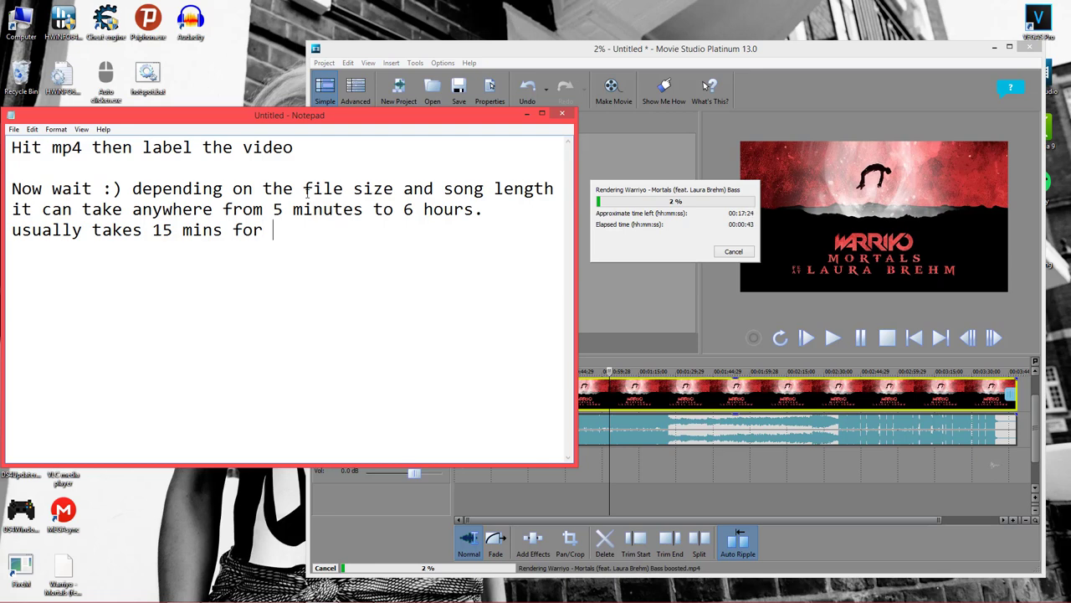
text( 3 mintue )
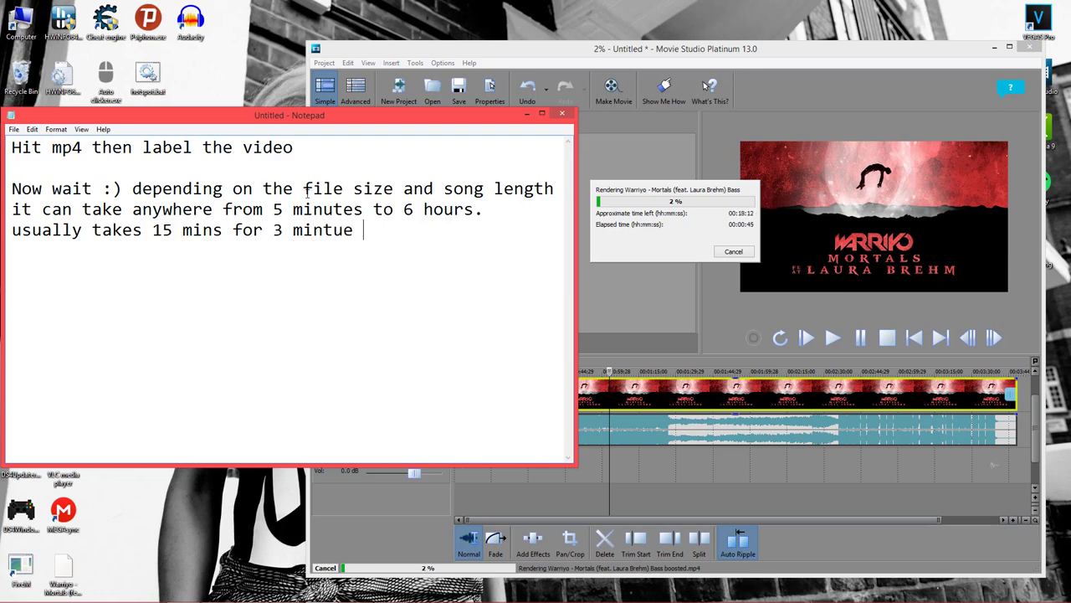
text(songs)
- Check the remaining render time in Movie Studio and add the closing Notepad line "Hope this video helped you!" after a blank line
click(724, 222)
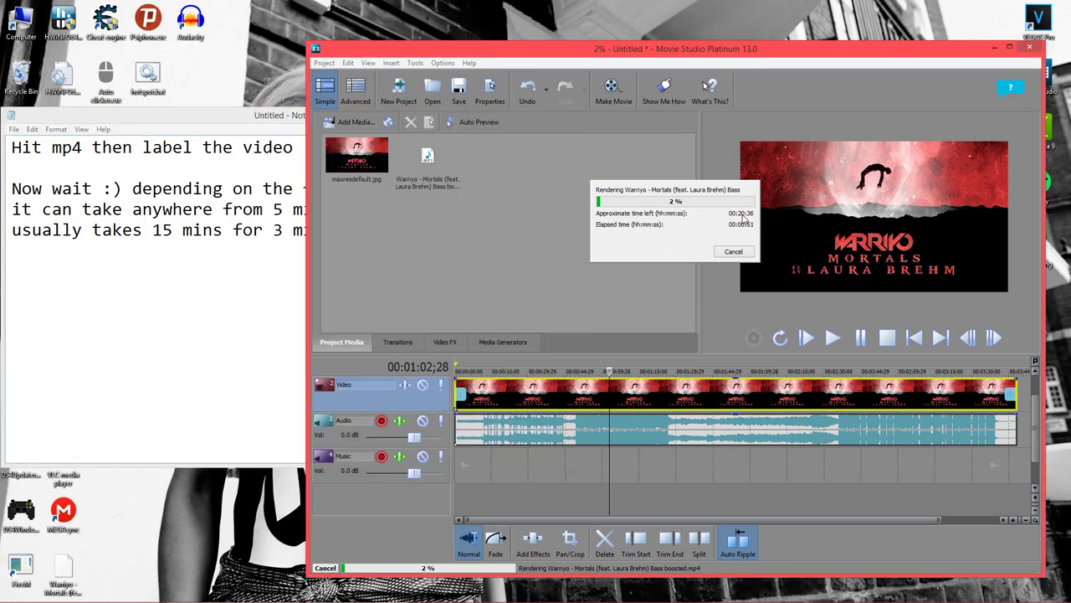
click(200, 303)
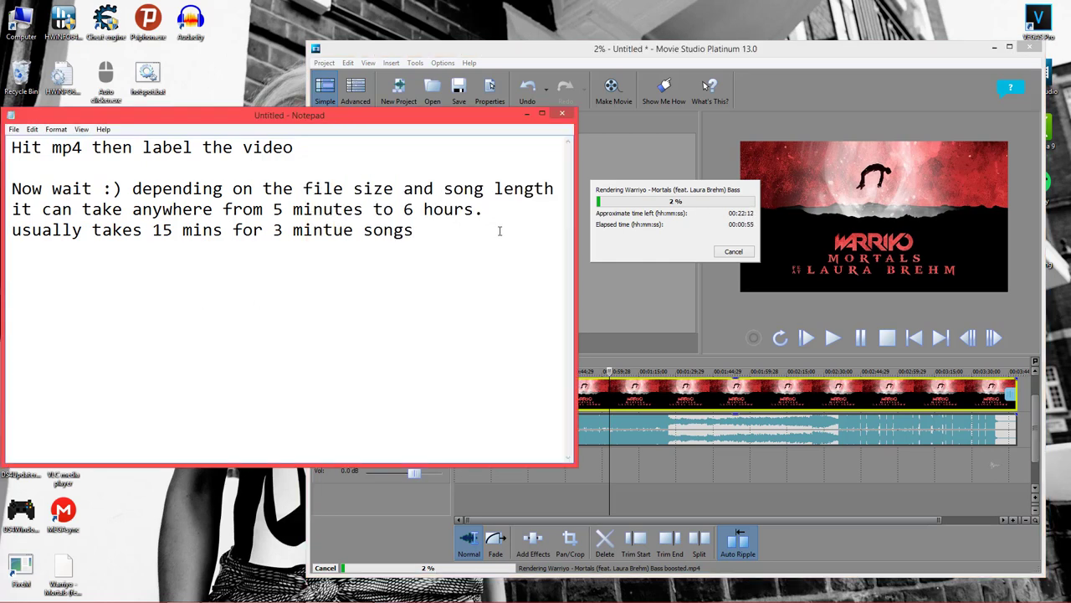
key(Return)
key(Return)
text(Hope this)
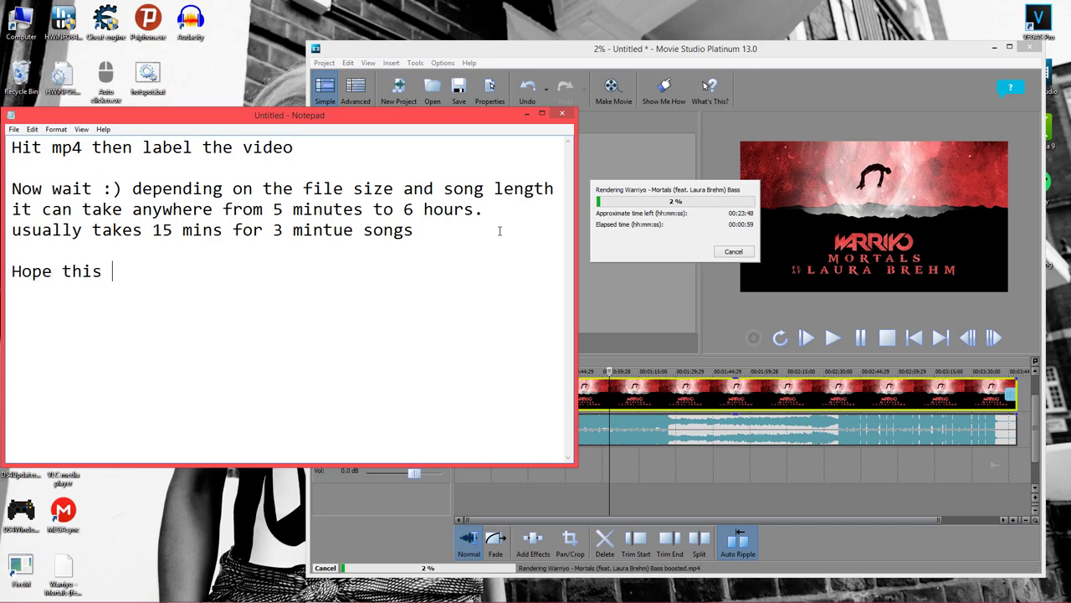
text( video helpe)
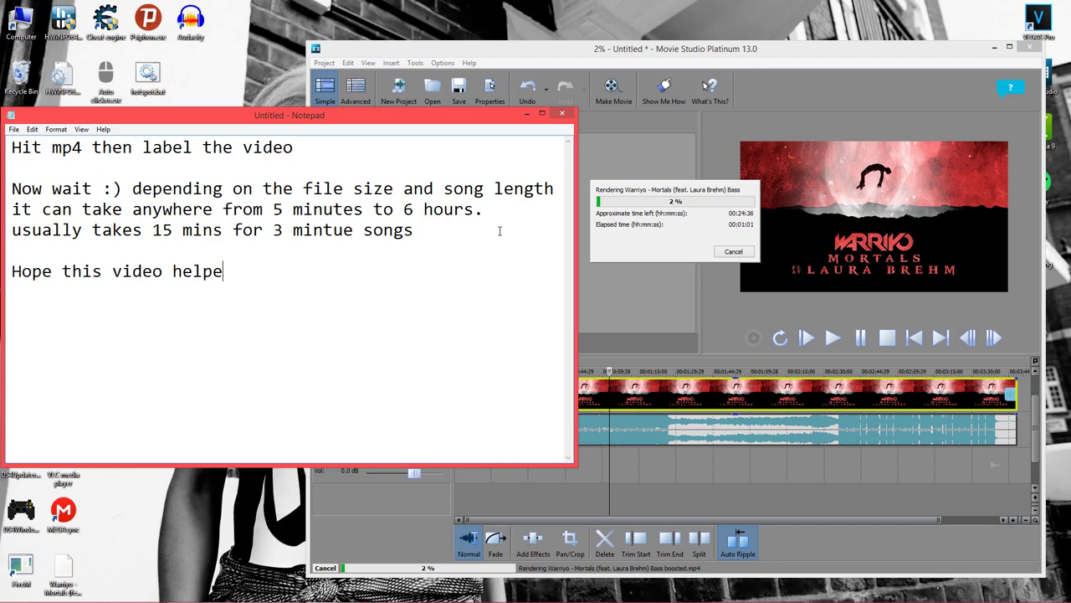
text(d you!)
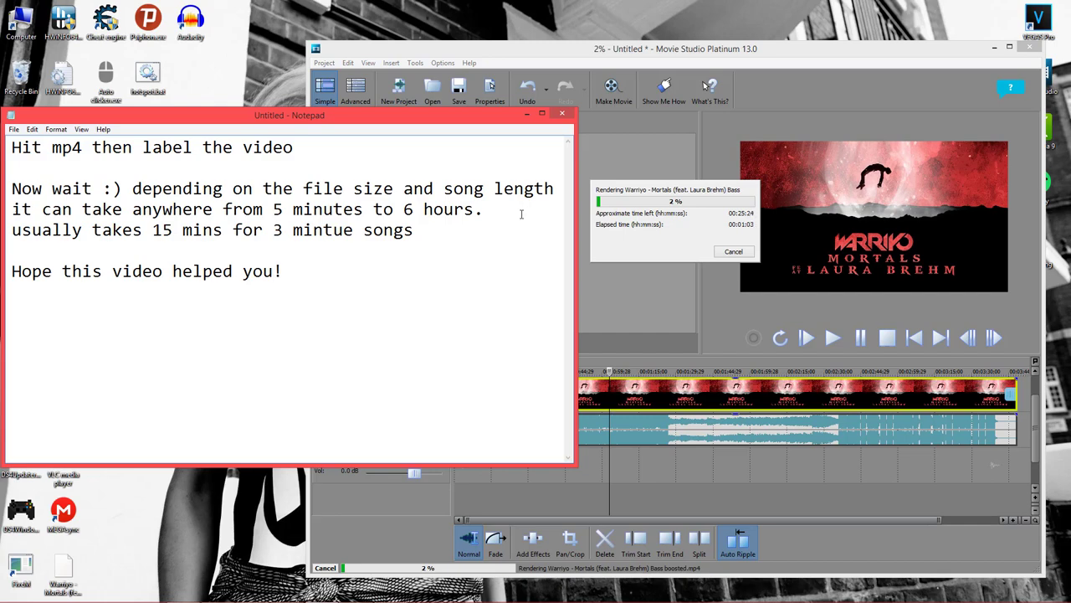